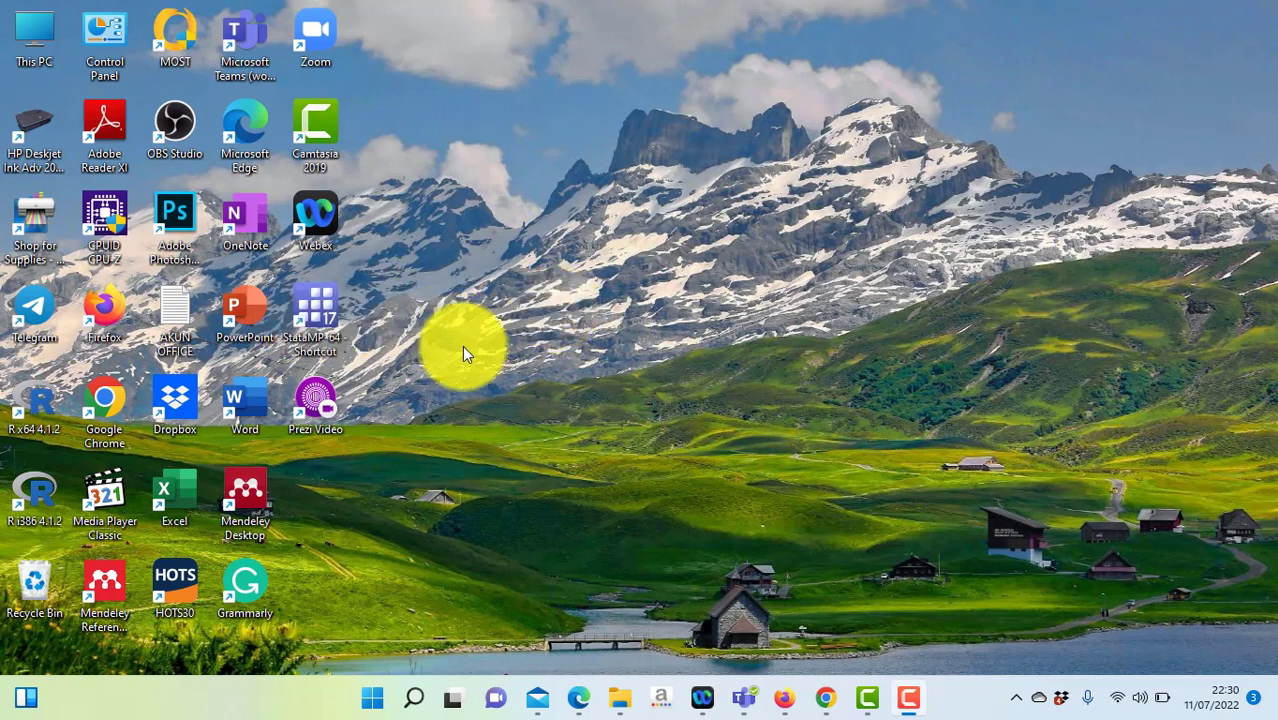
Step: Launch Chrome full-screen and Google 'thomson reuters eikon', scrolling through the results
double_click(108, 398)
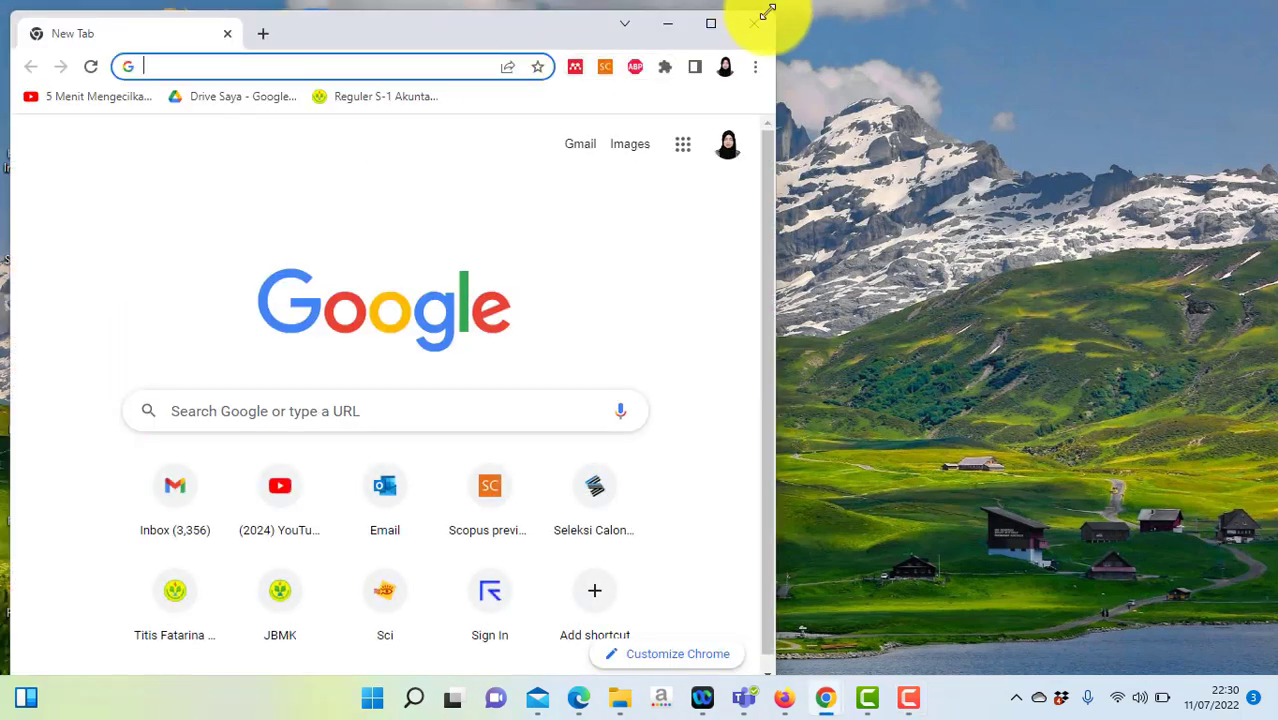
left_click(711, 24)
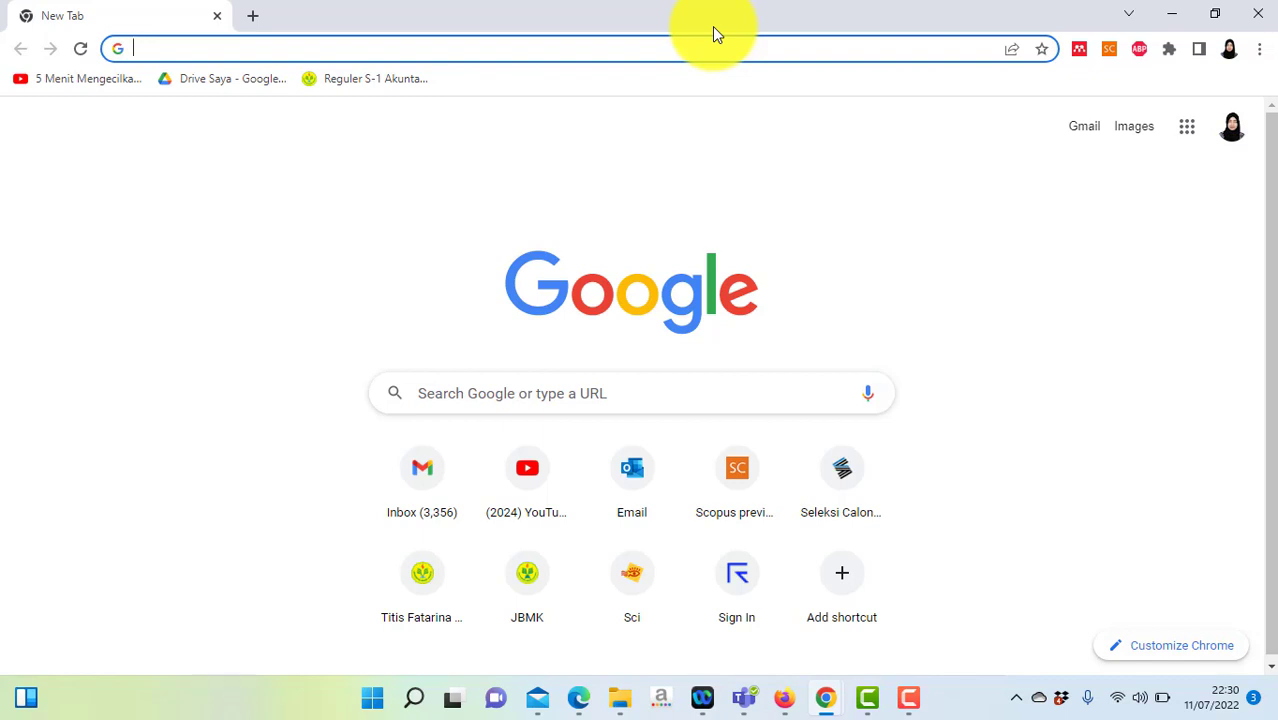
type("thom")
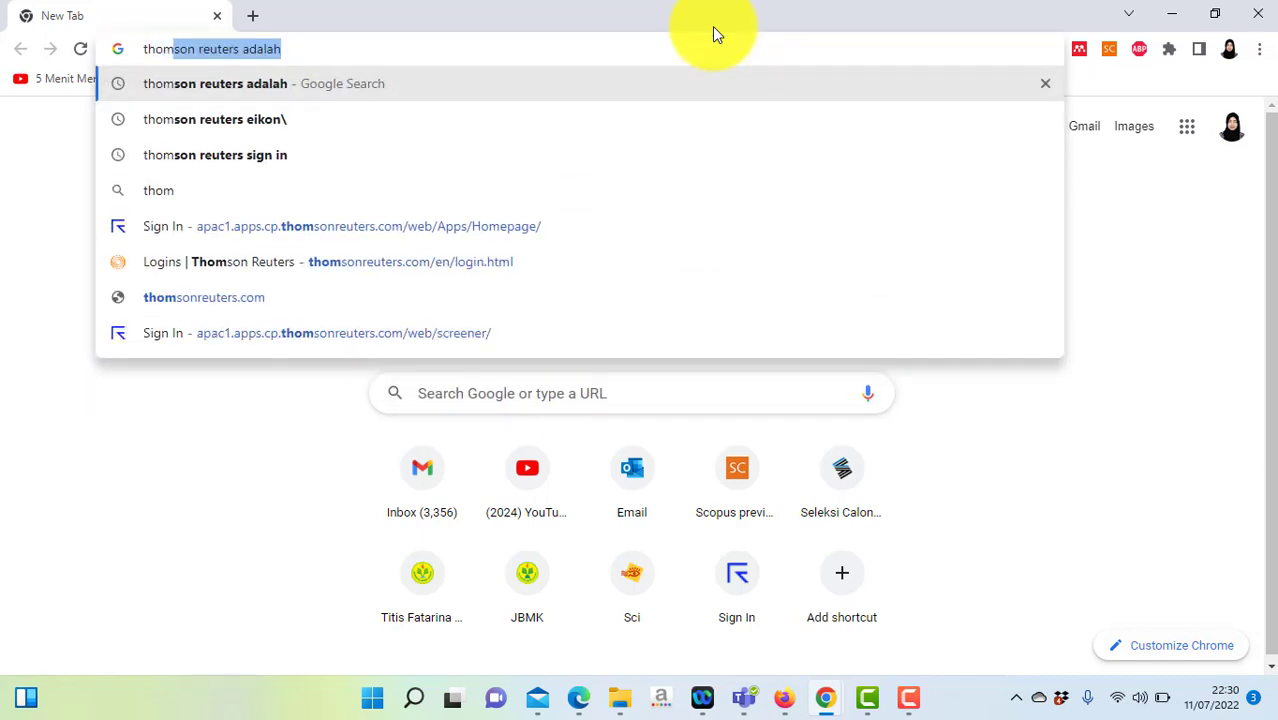
type("s")
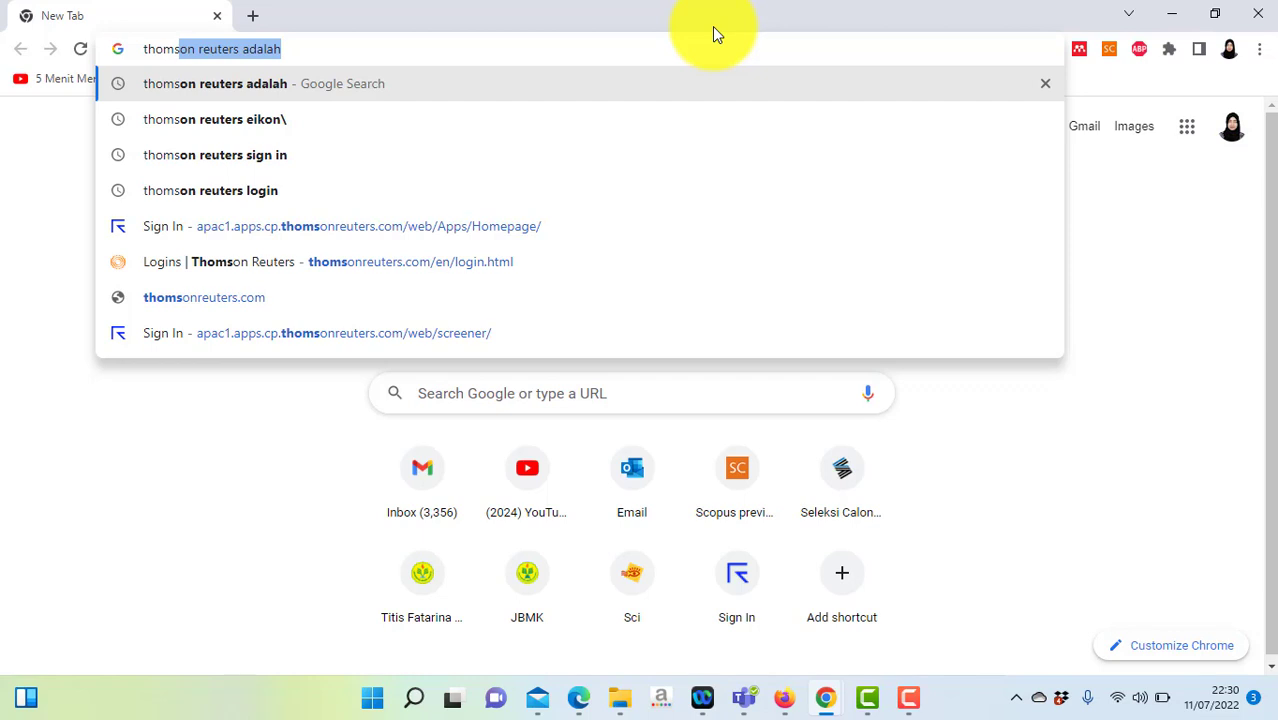
type("on reuters ")
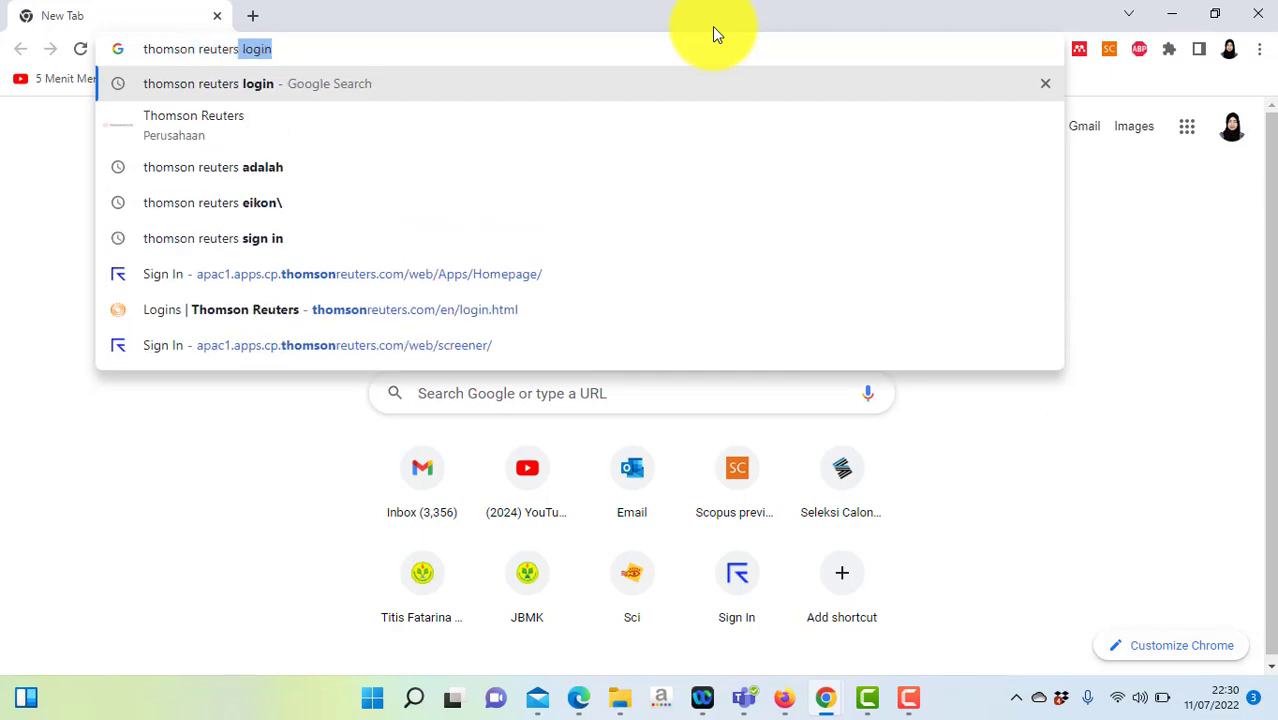
type("eikon")
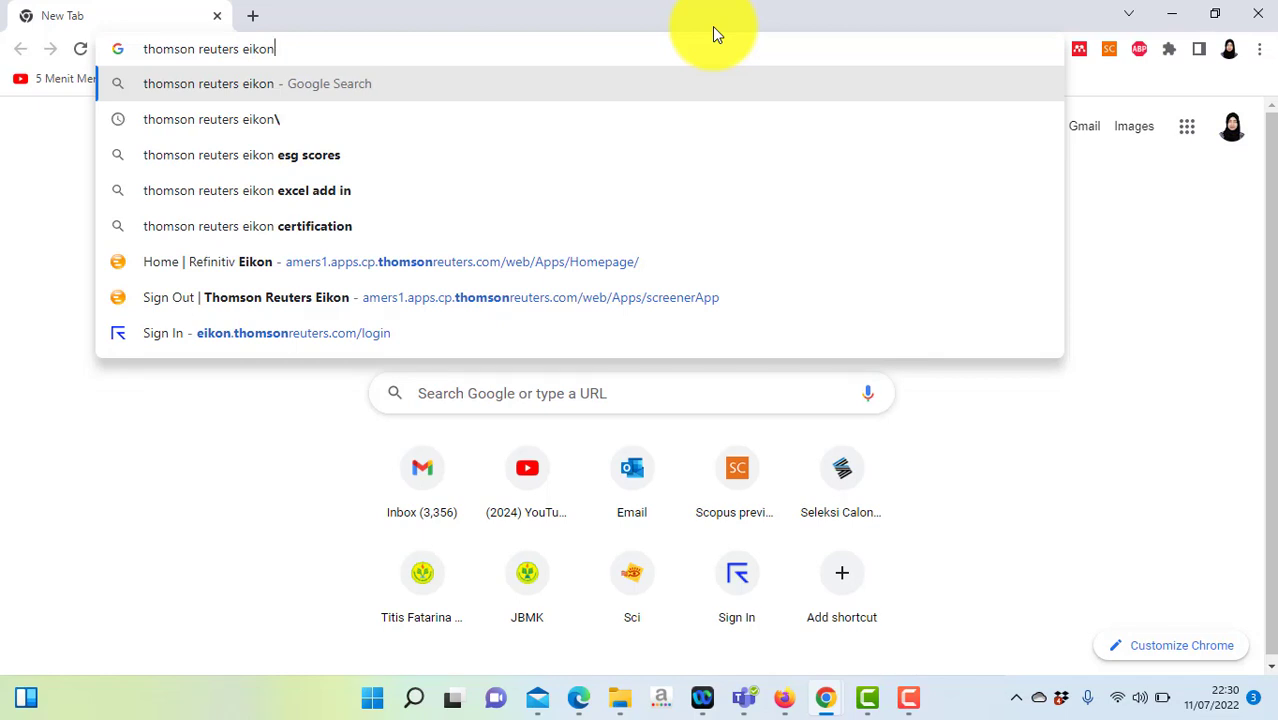
key("Return")
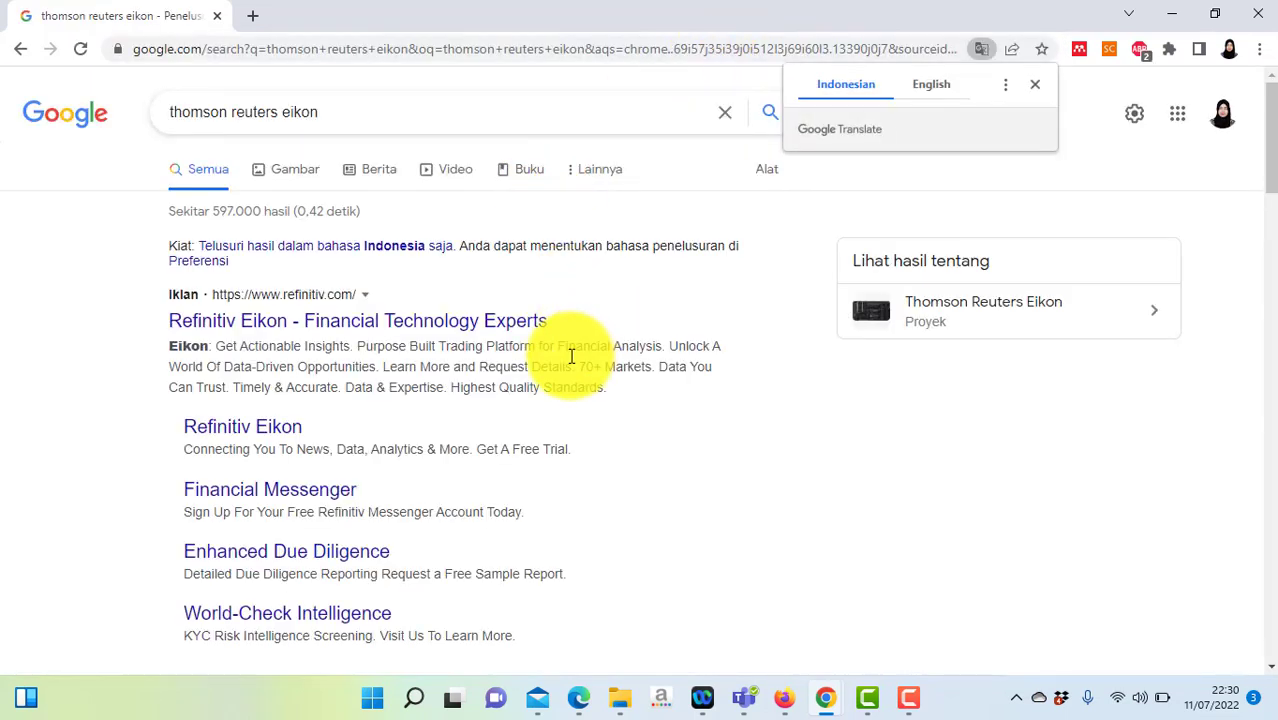
scroll(1264, 235, "down", 3)
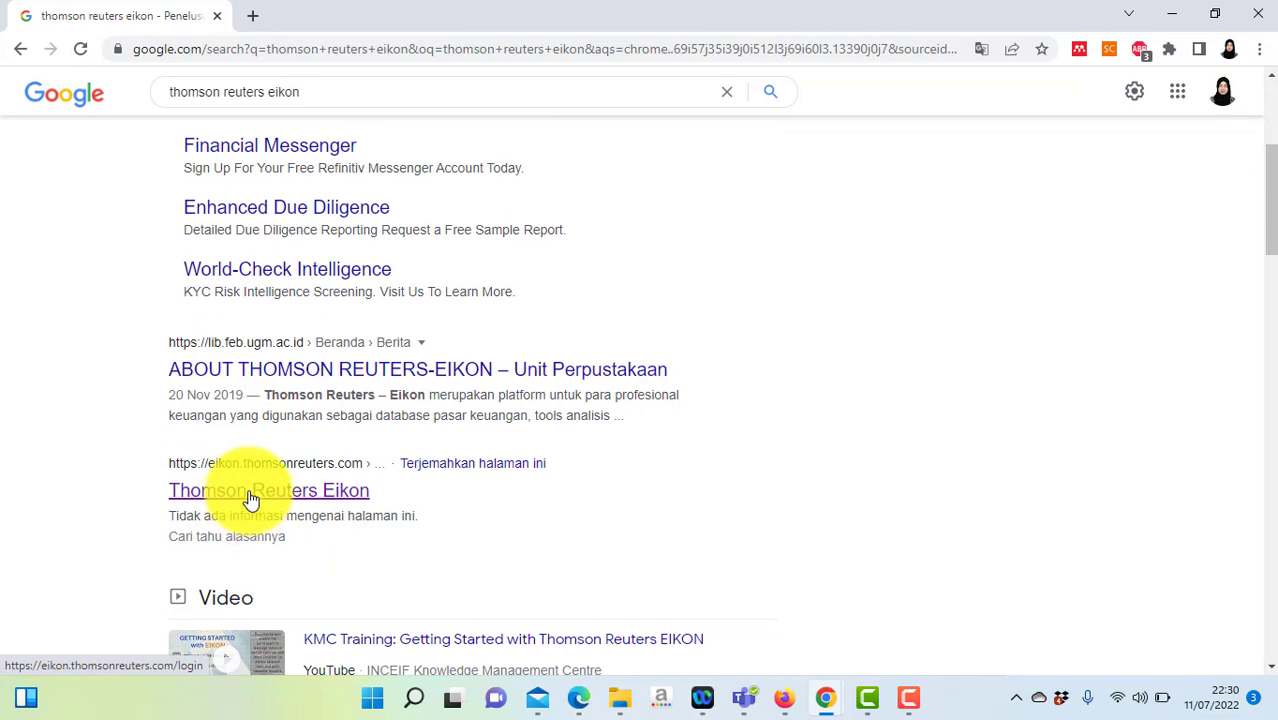
Step: Open the Thomson Reuters Eikon result and sign in with the autofilled credentials
left_click(251, 492)
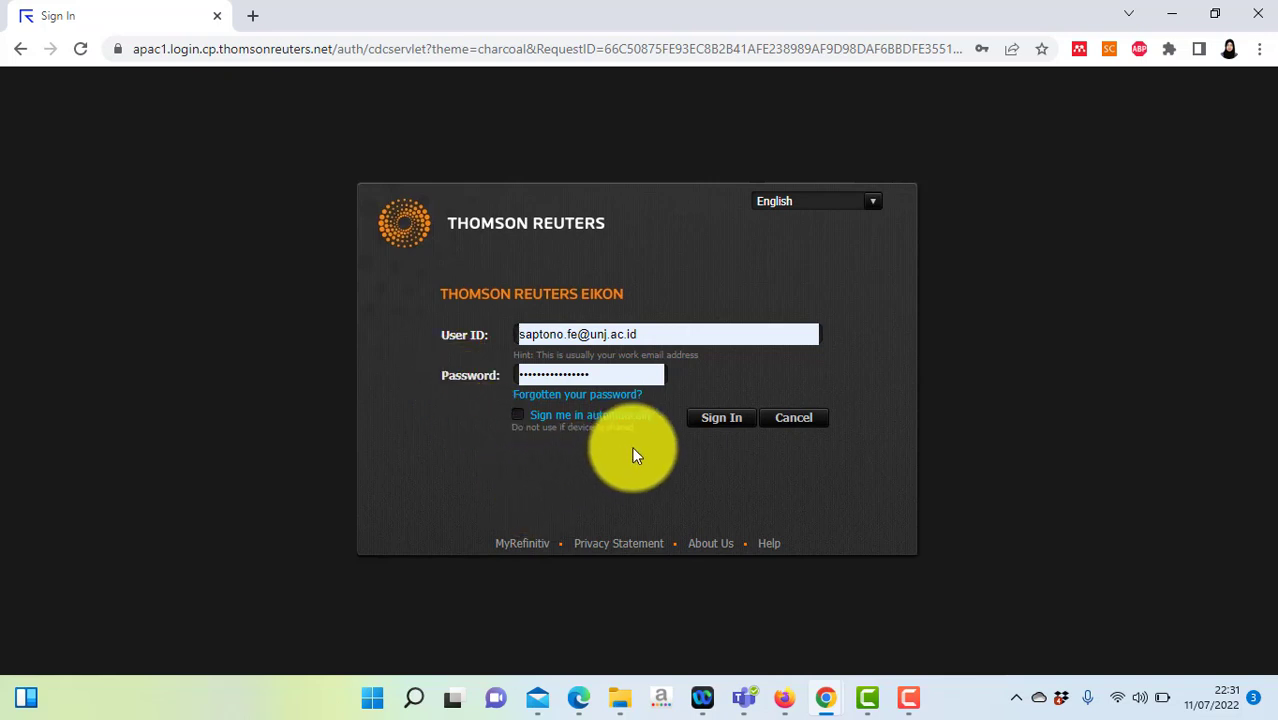
left_click(721, 420)
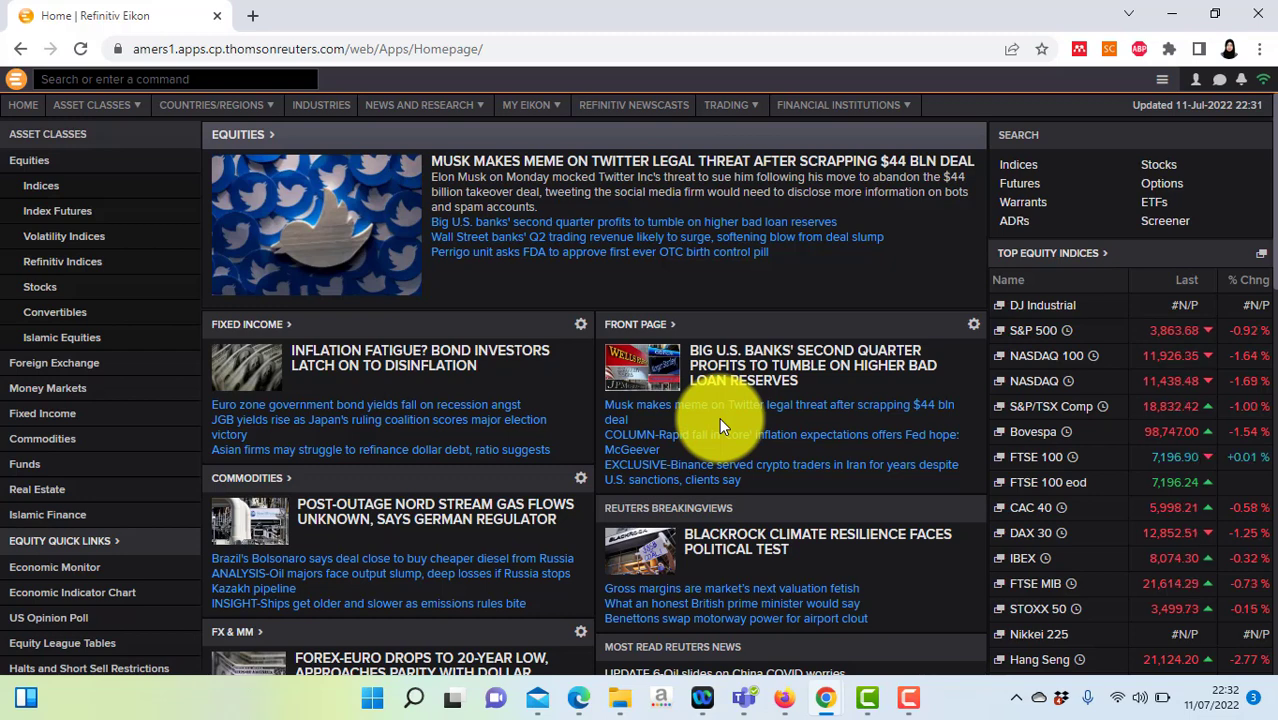
Step: Search Eikon's command box for 'screener' and launch the Screener app
left_click(190, 78)
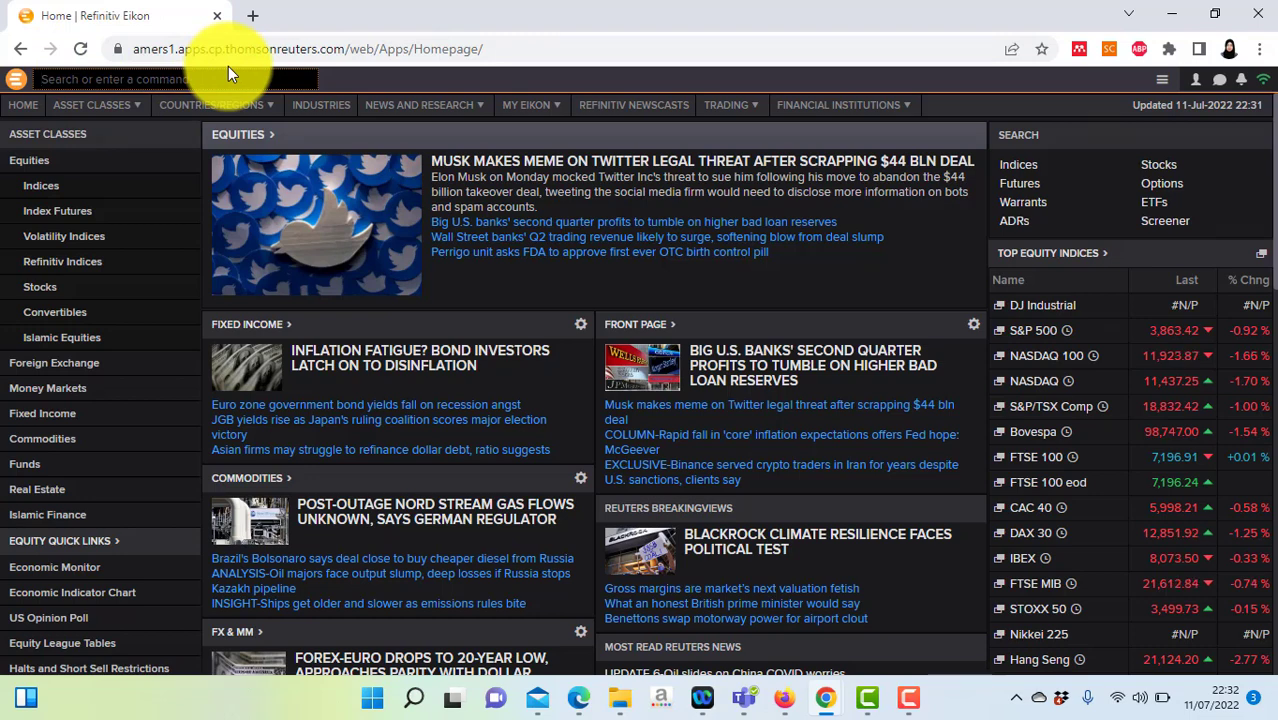
type("screene")
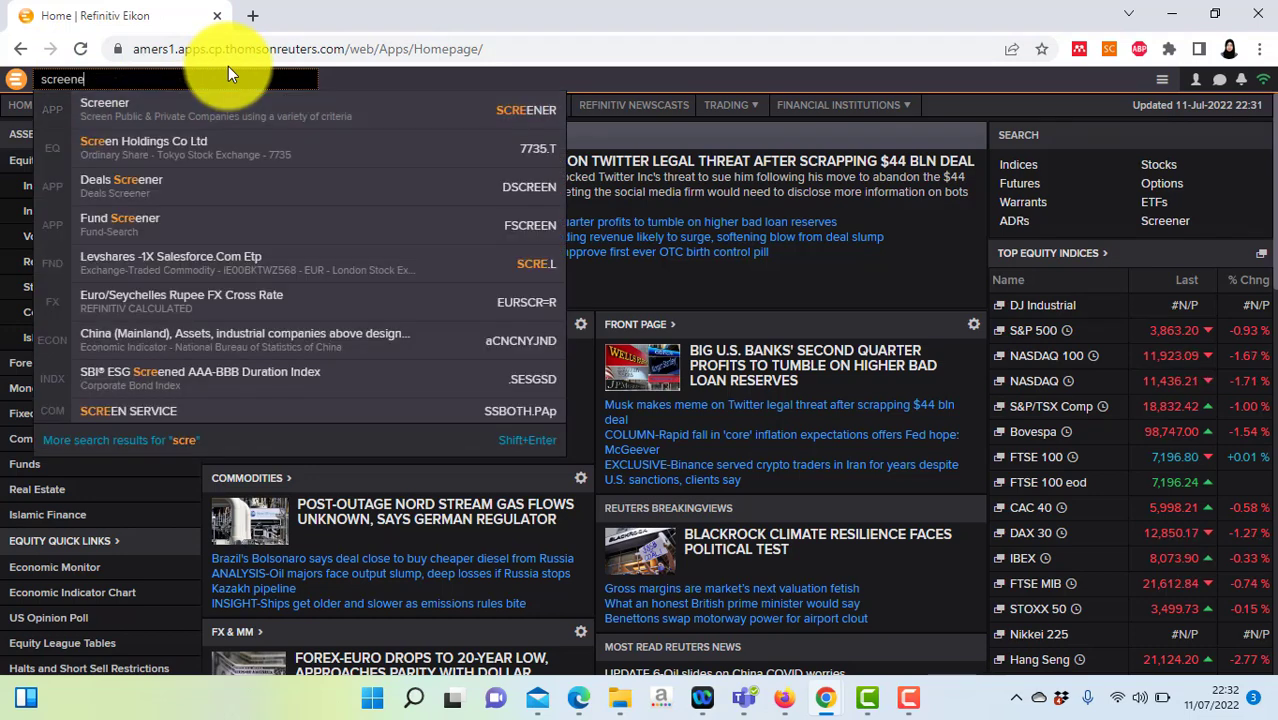
type("r")
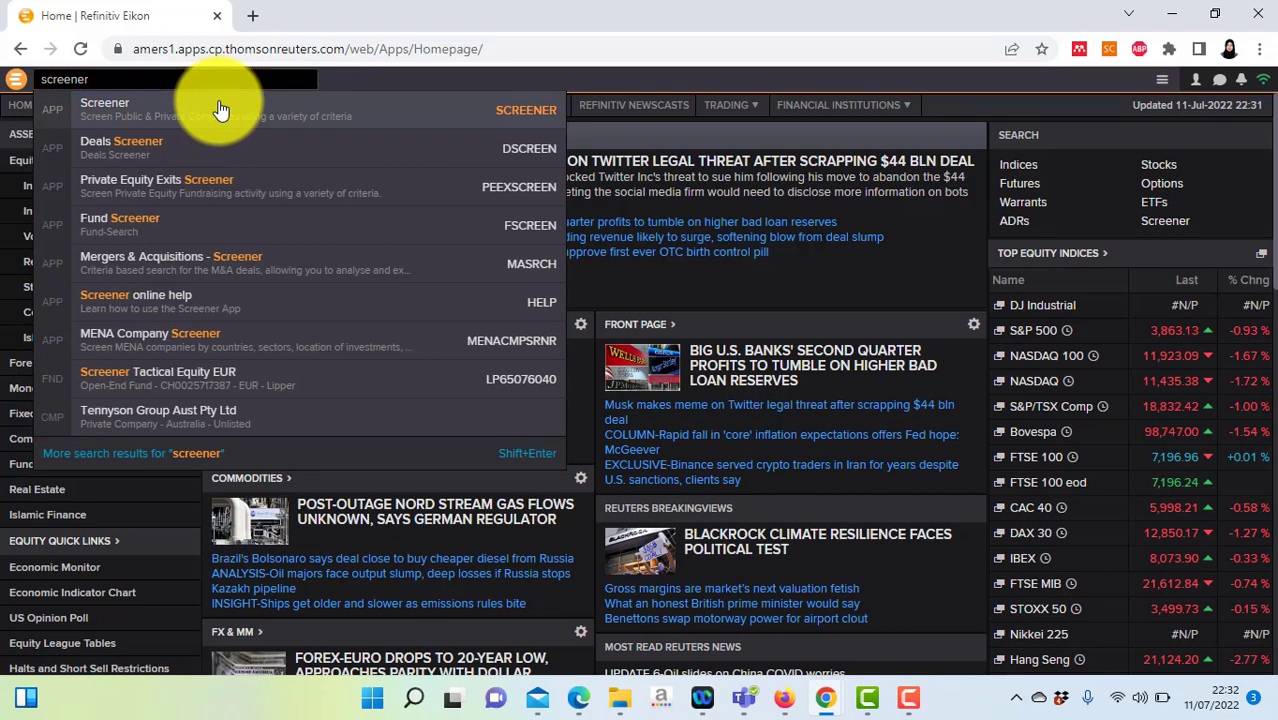
left_click(221, 110)
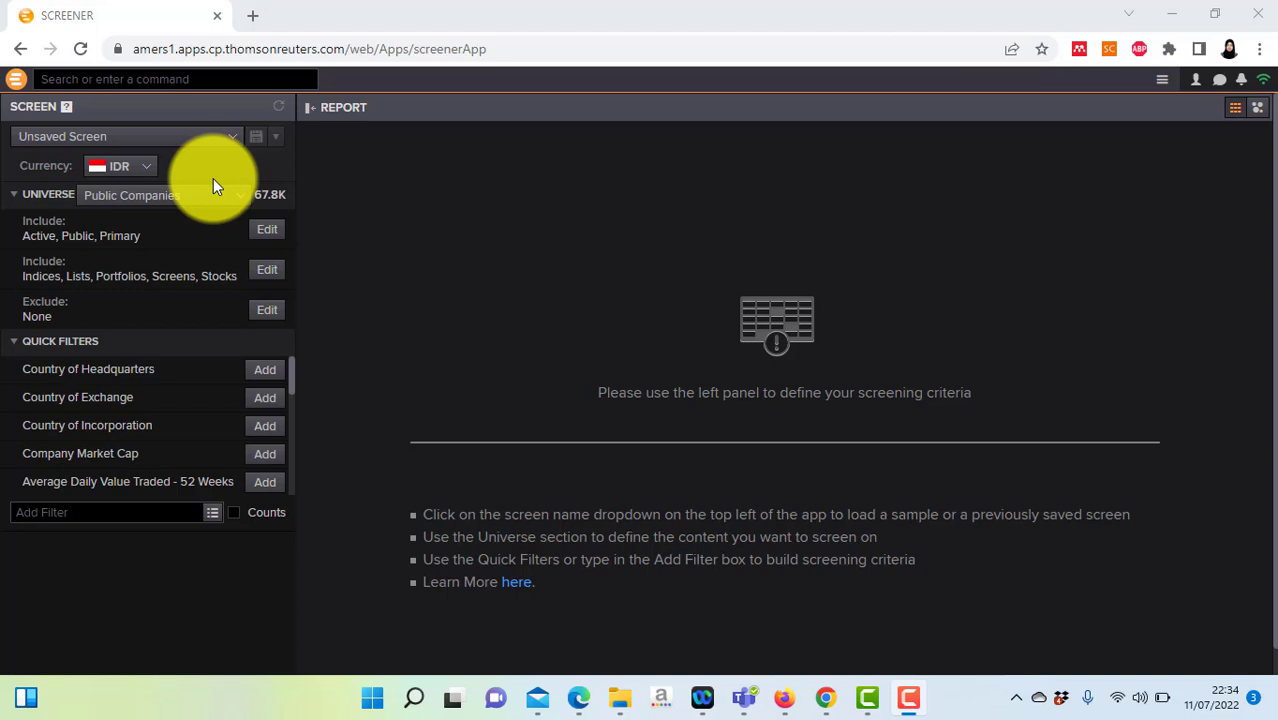
left_click(152, 177)
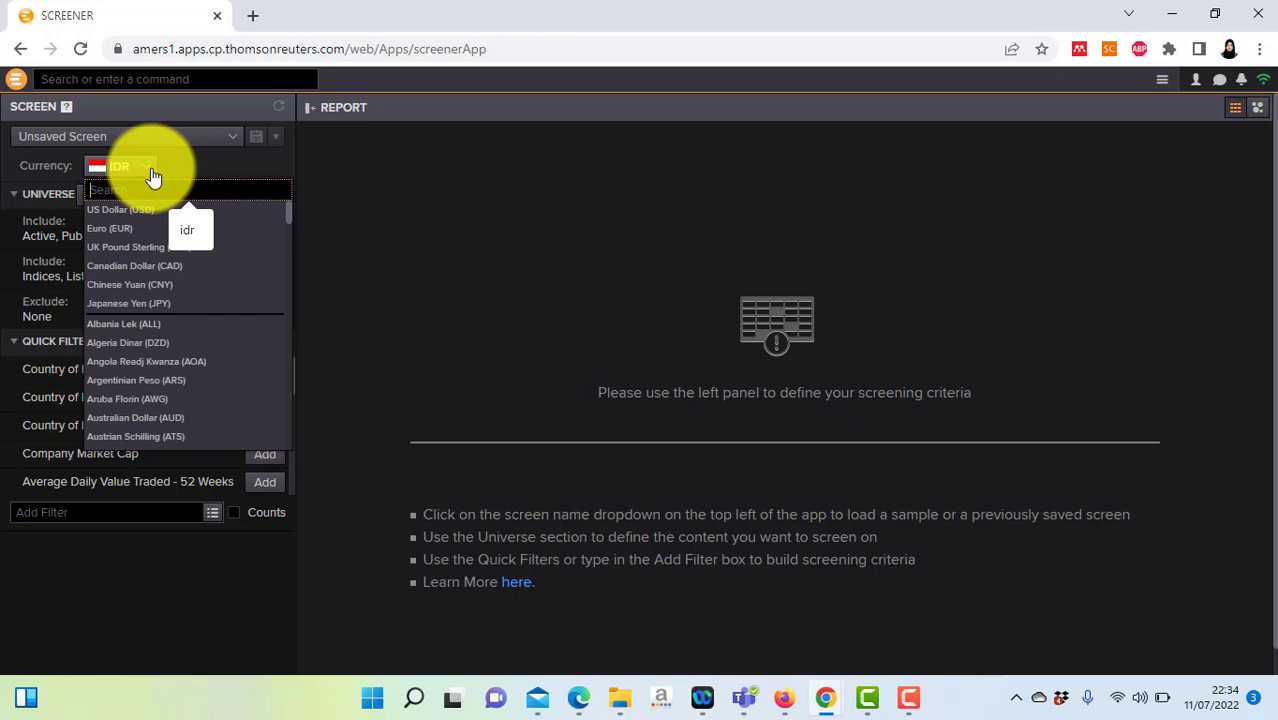
left_click(152, 177)
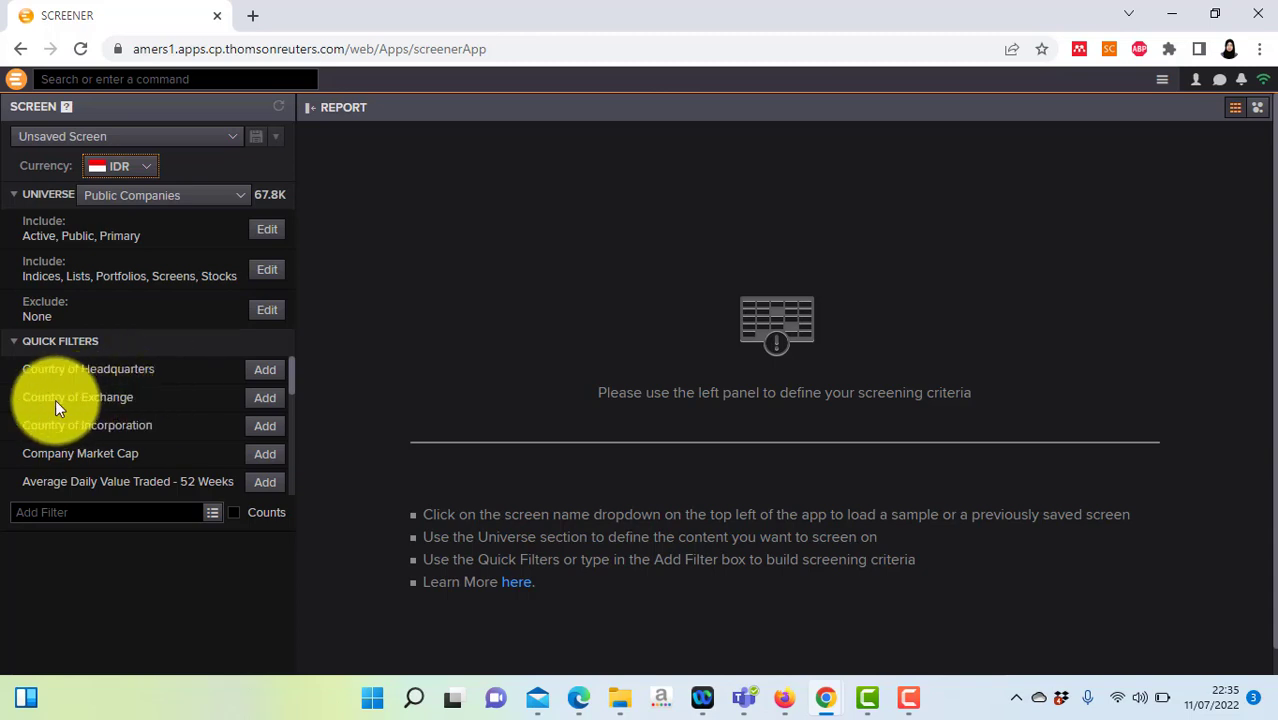
Step: Add a Country of Exchange filter for Indonesia, narrowing the screen to 800 companies
left_click(263, 398)
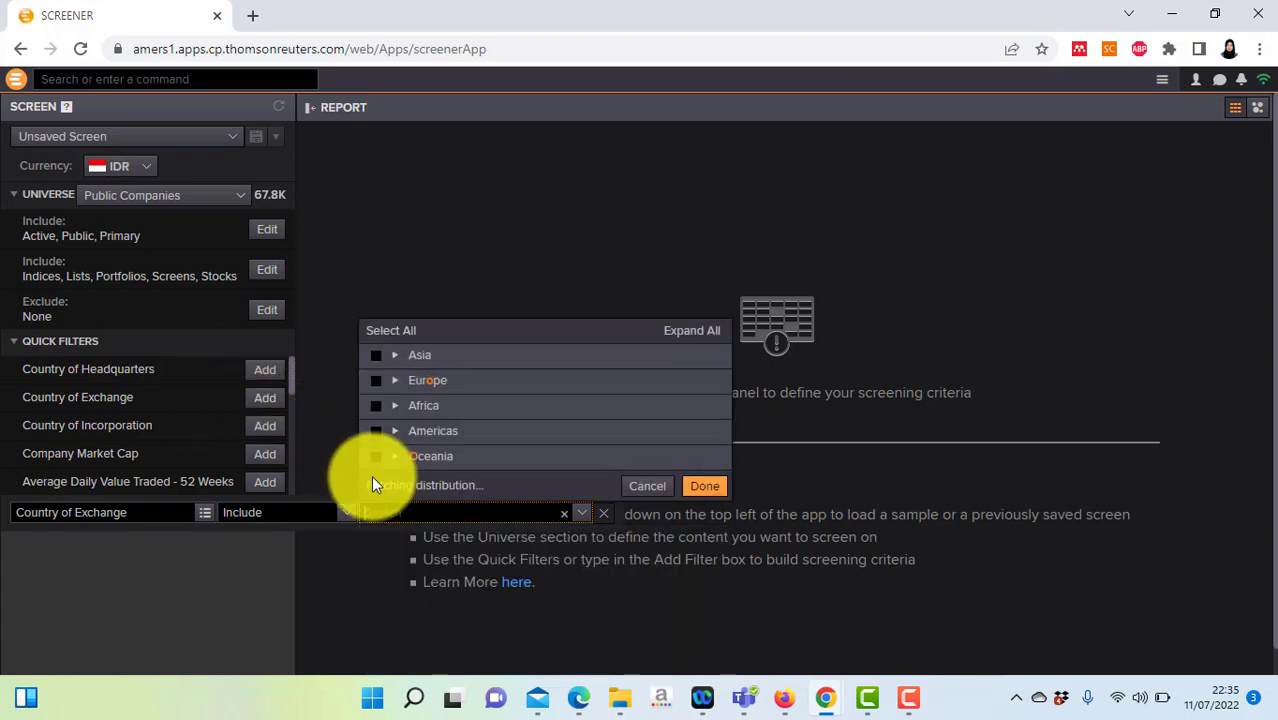
type("In")
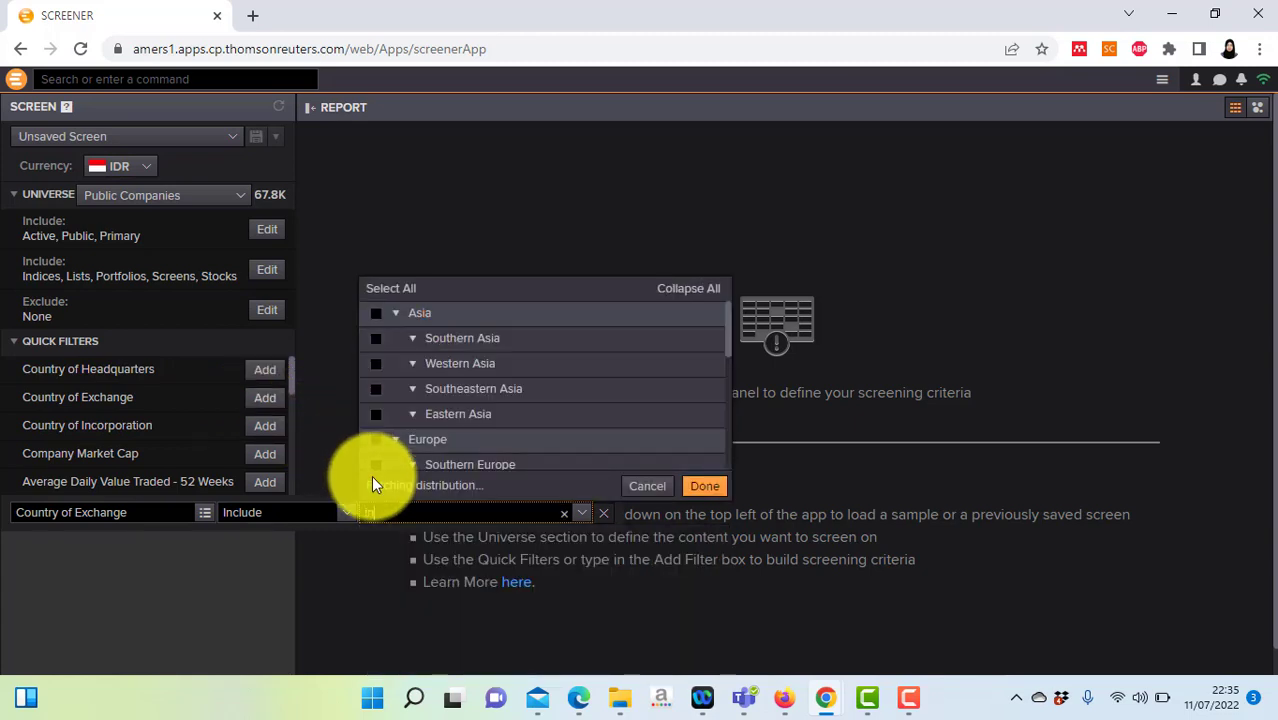
type("do")
left_click(377, 455)
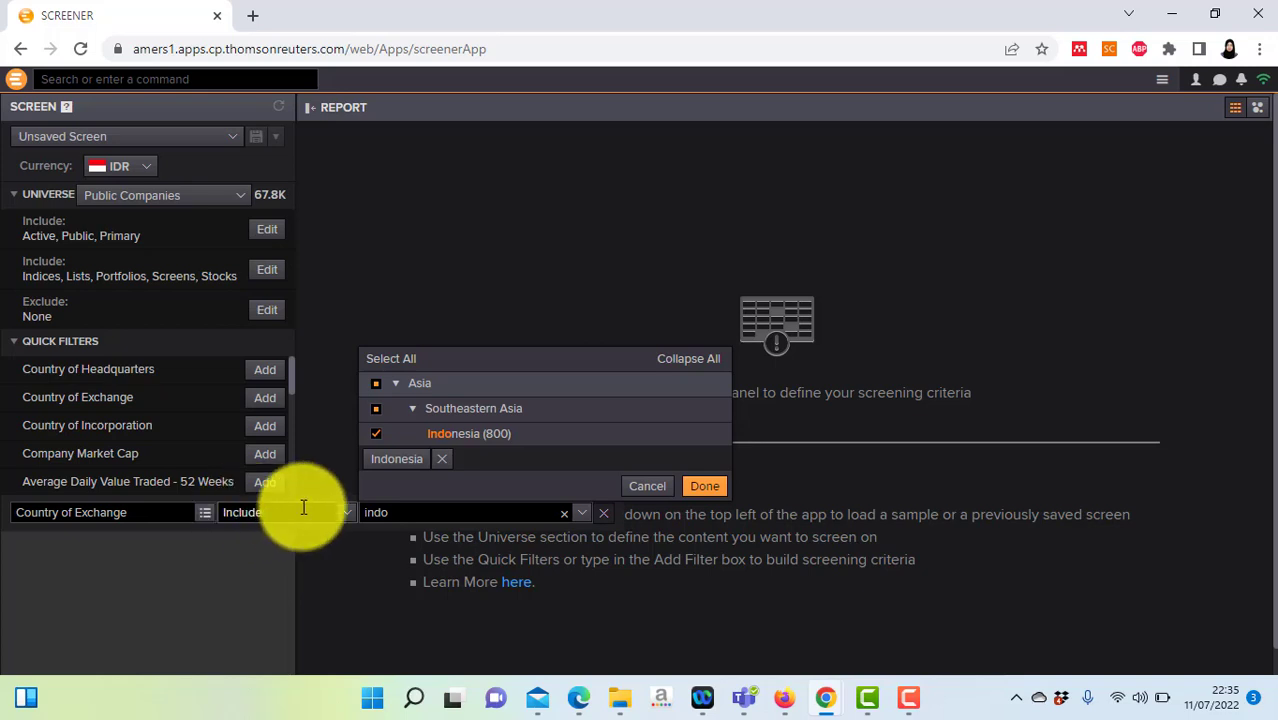
left_click(716, 490)
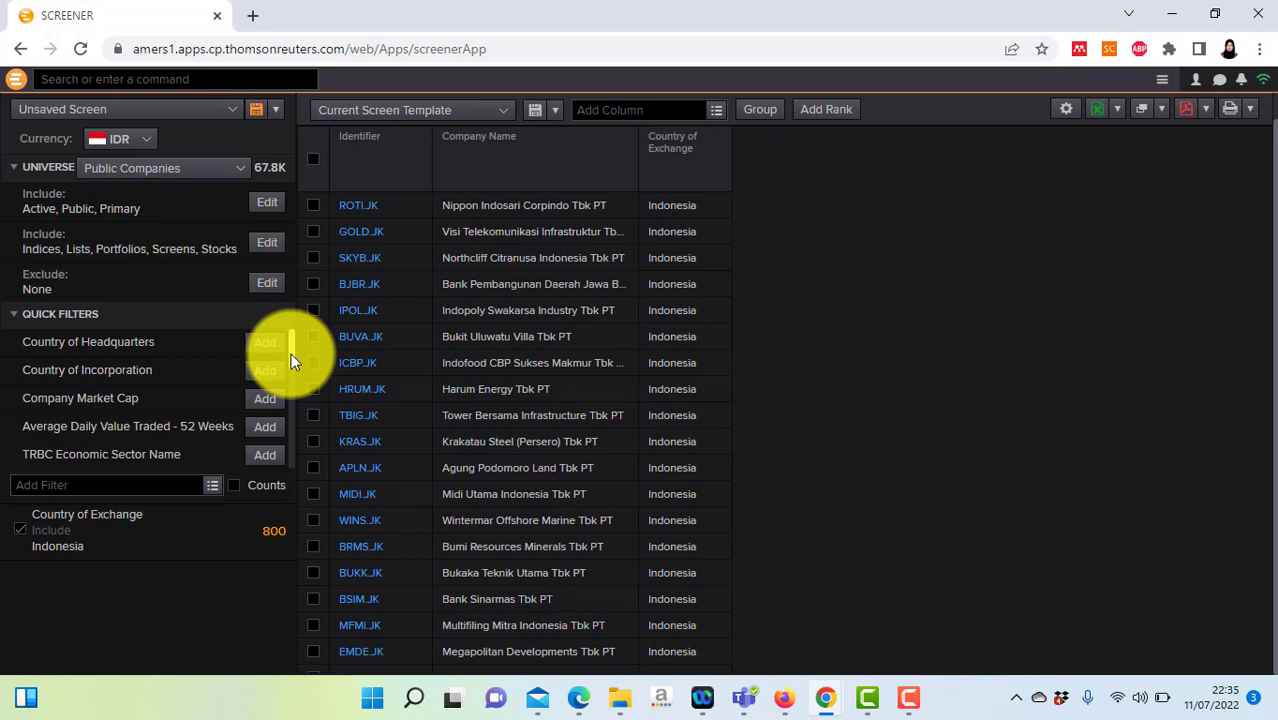
Step: Add a GICS Sector Name filter set to Exclude with Financials ticked
mouse_move(291, 353)
left_mouse_down()
mouse_move(293, 374)
mouse_move(293, 341)
mouse_move(293, 378)
mouse_move(292, 364)
left_mouse_up()
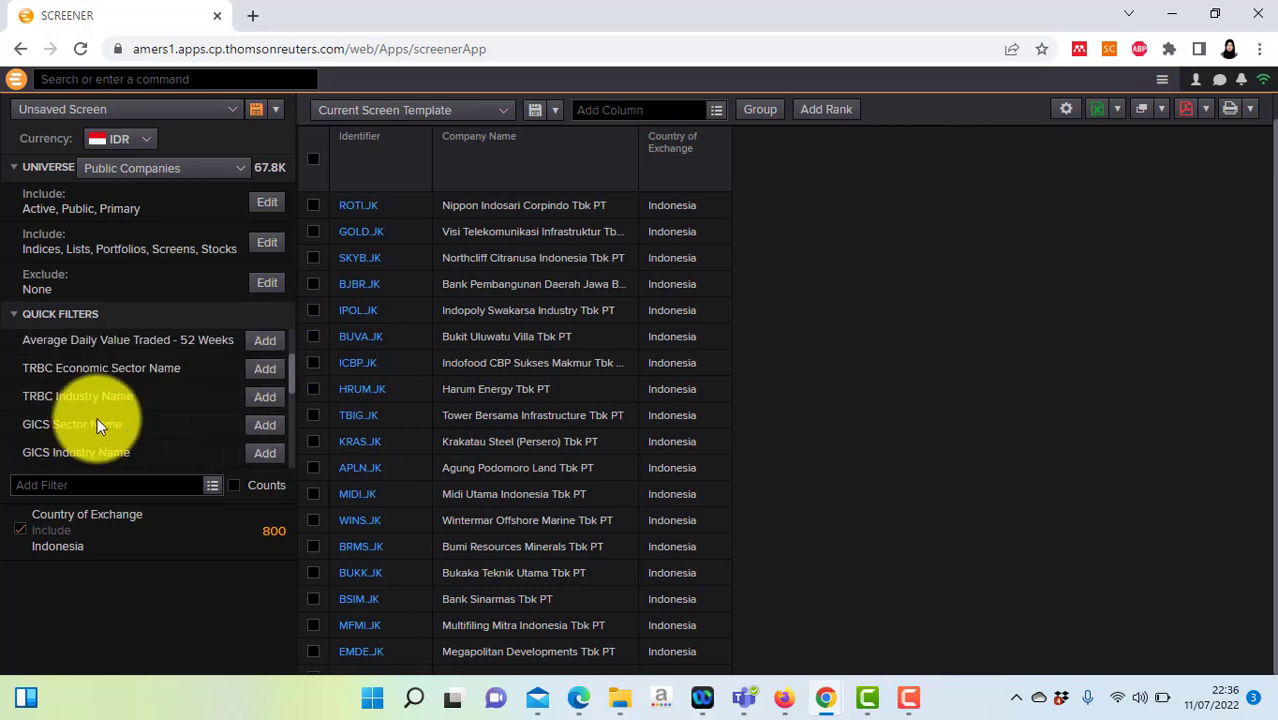
left_click(255, 428)
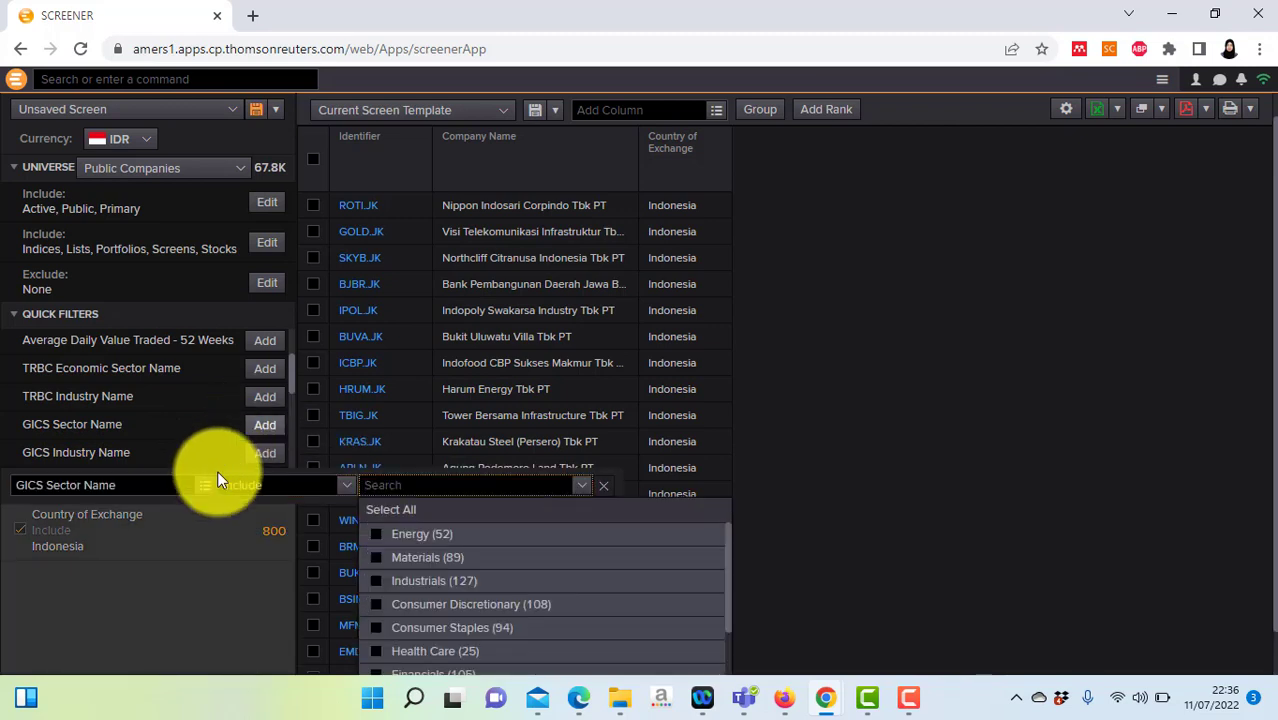
left_click(343, 490)
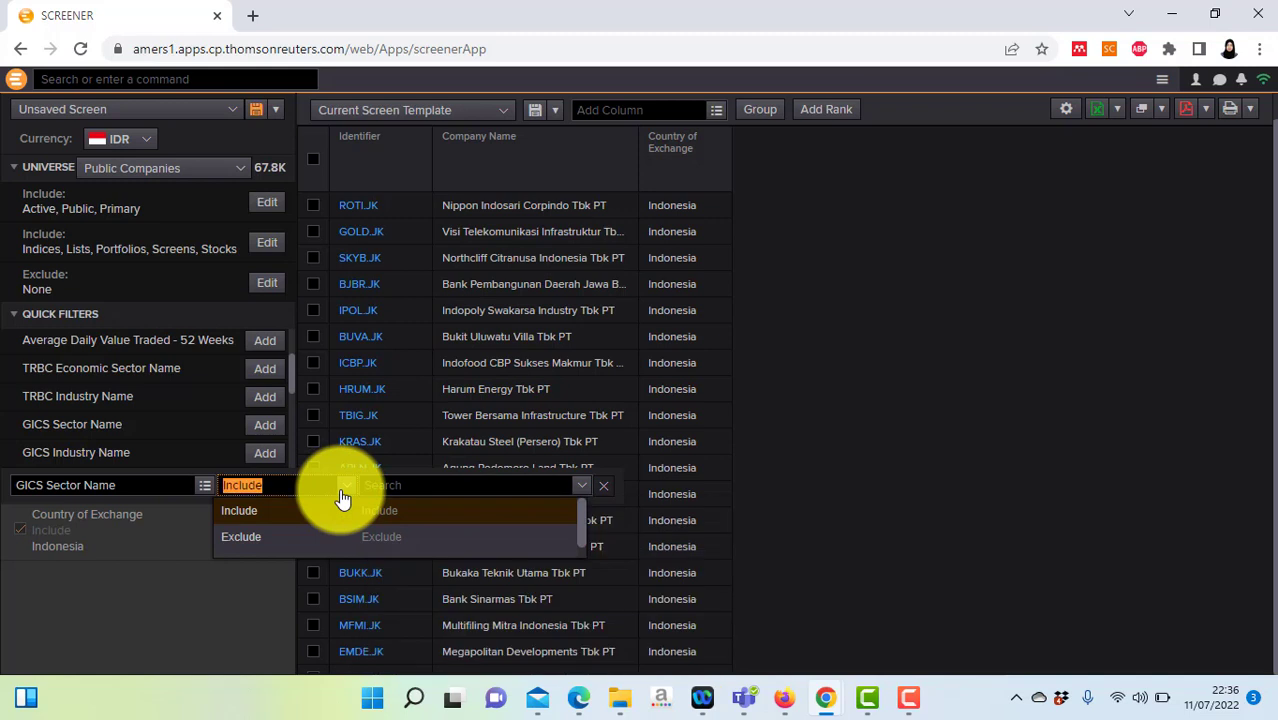
left_click(304, 540)
left_click(421, 484)
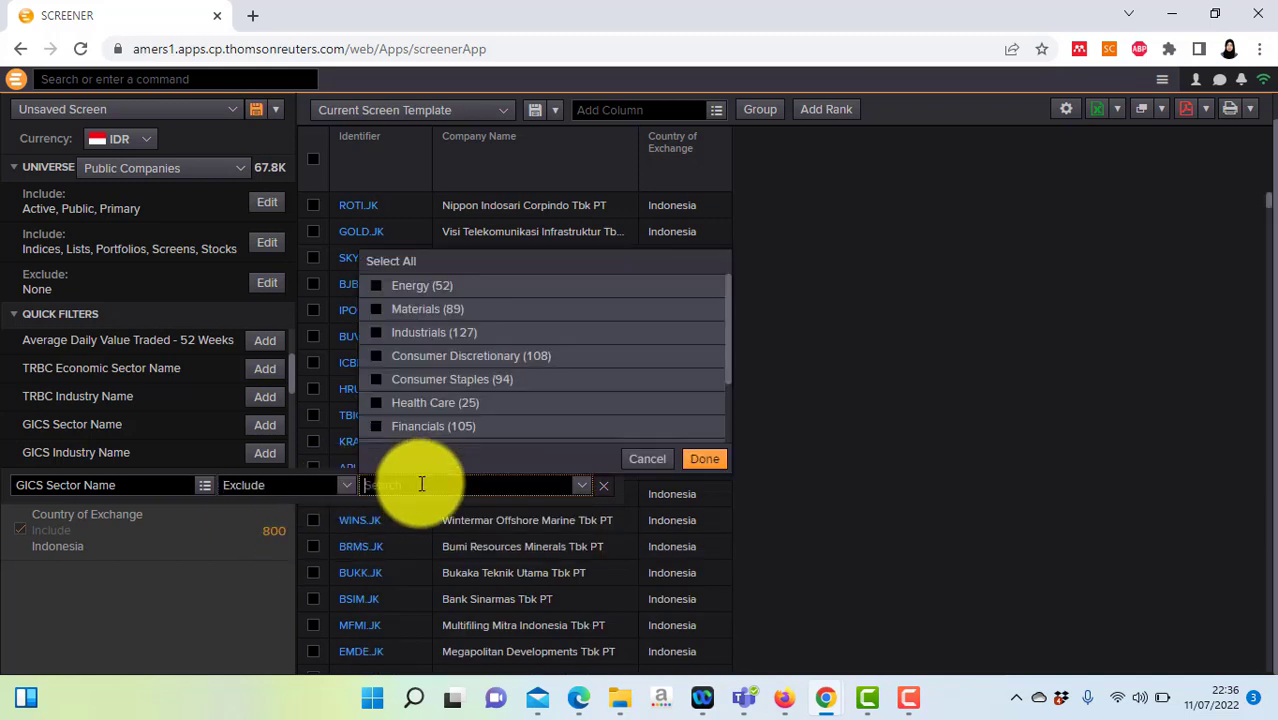
left_click(378, 429)
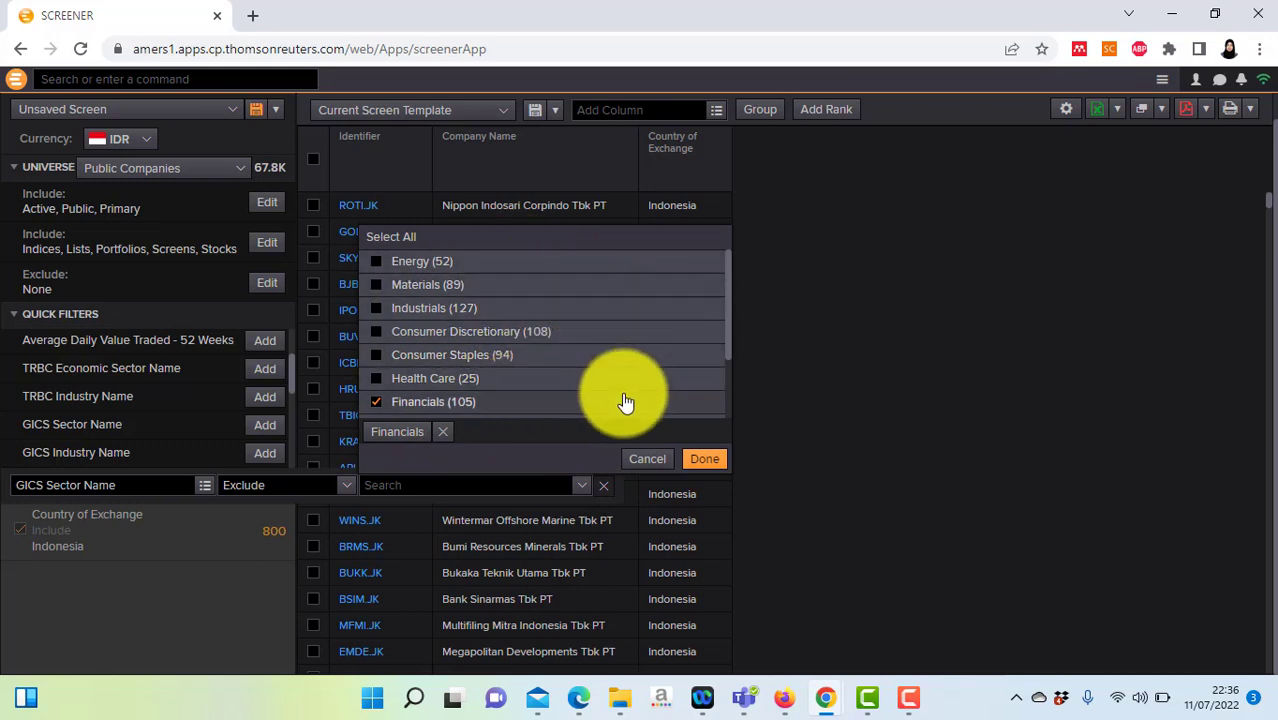
Step: Apply the Financials exclusion, leaving 651 Indonesian companies in the results
left_click(706, 460)
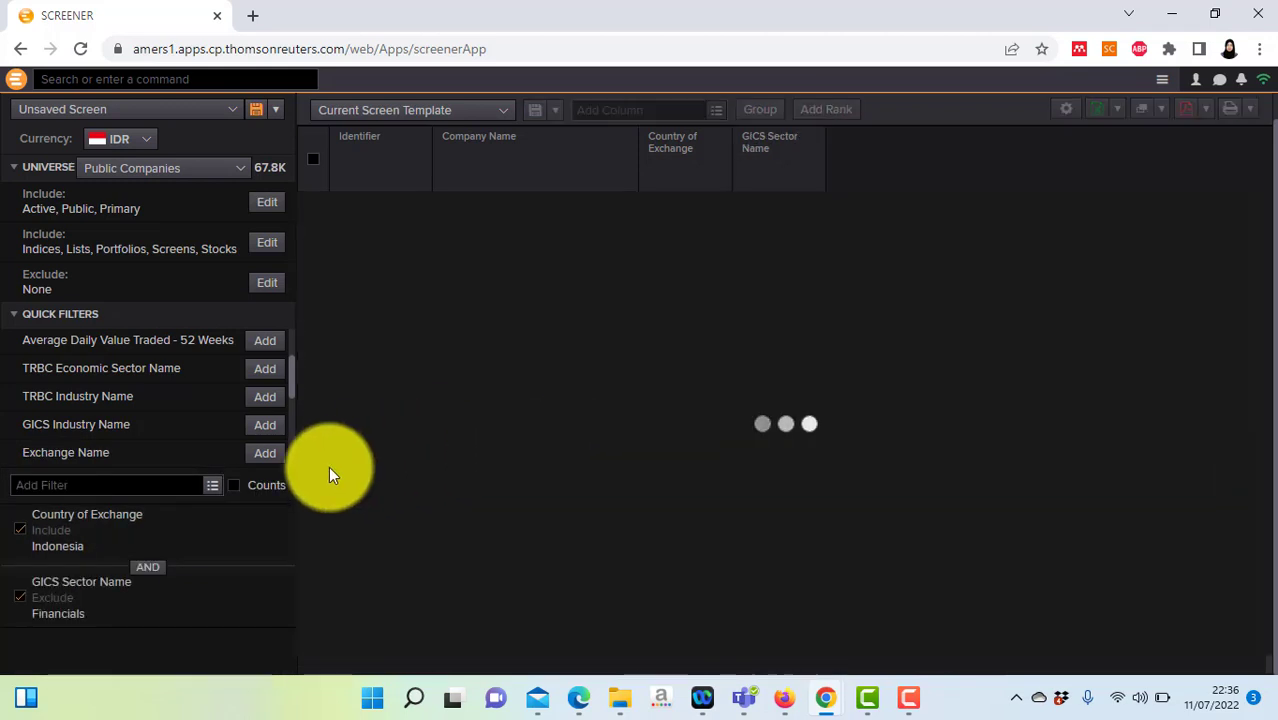
scroll(291, 388, "down", 5)
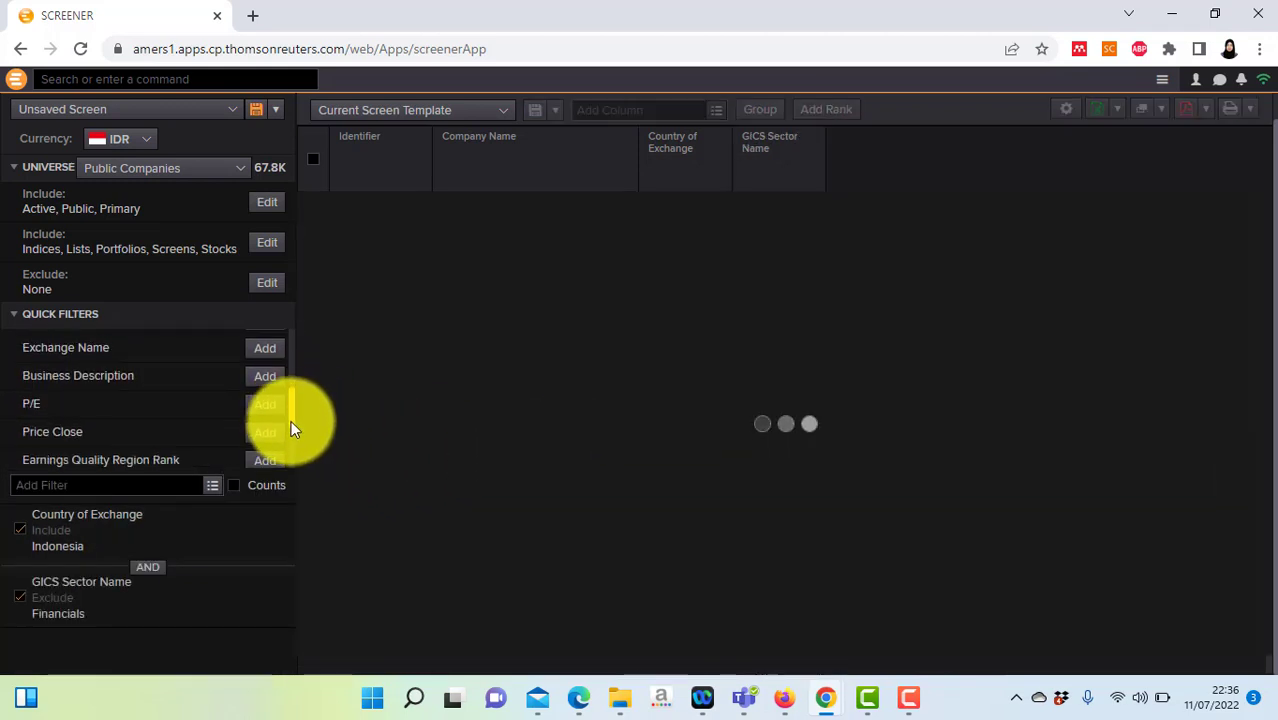
scroll(291, 428, "down", 3)
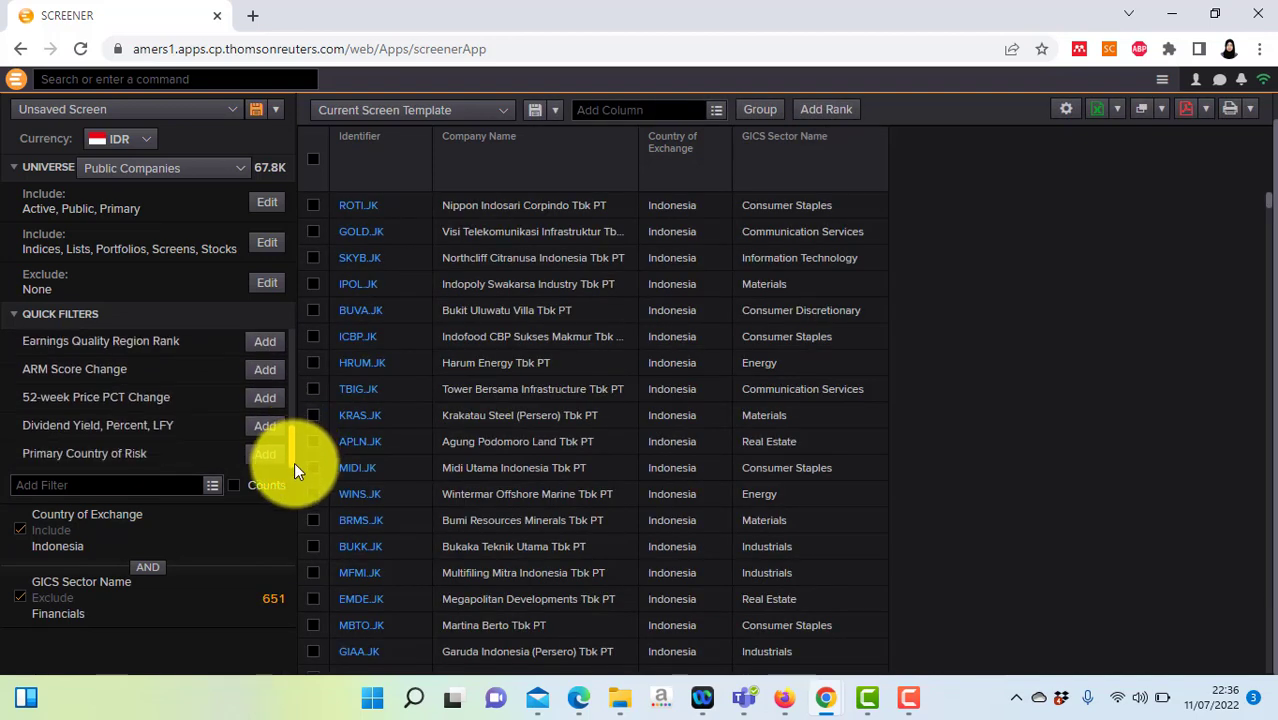
scroll(295, 454, "up", 3)
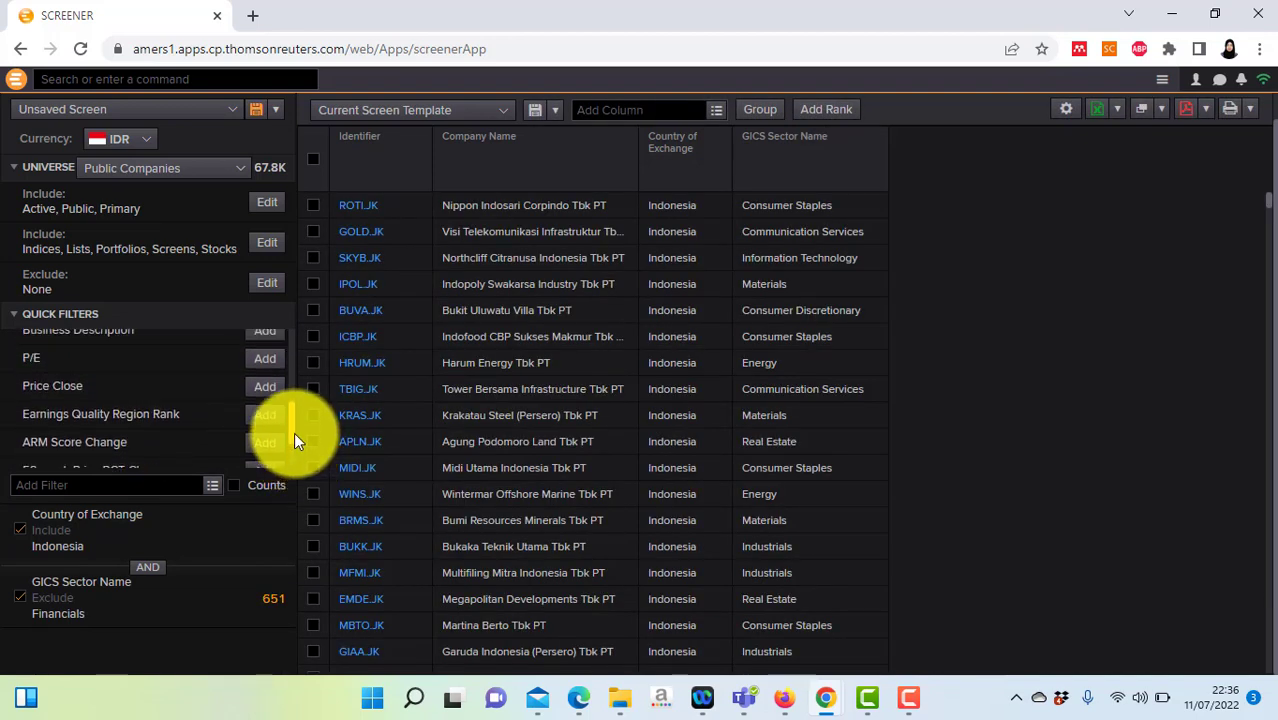
scroll(294, 440, "down", 1)
scroll(294, 445, "down", 2)
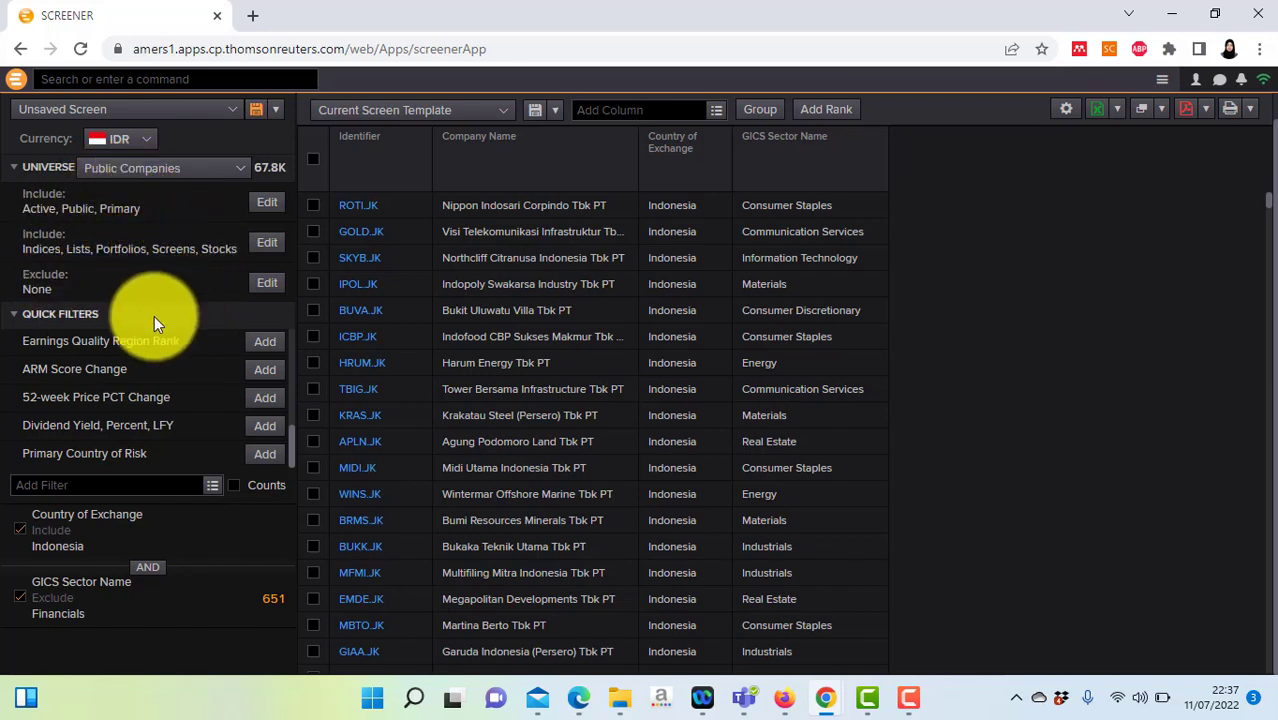
Step: Browse the Quick Filters search, then move to the Add Column field
left_click(162, 487)
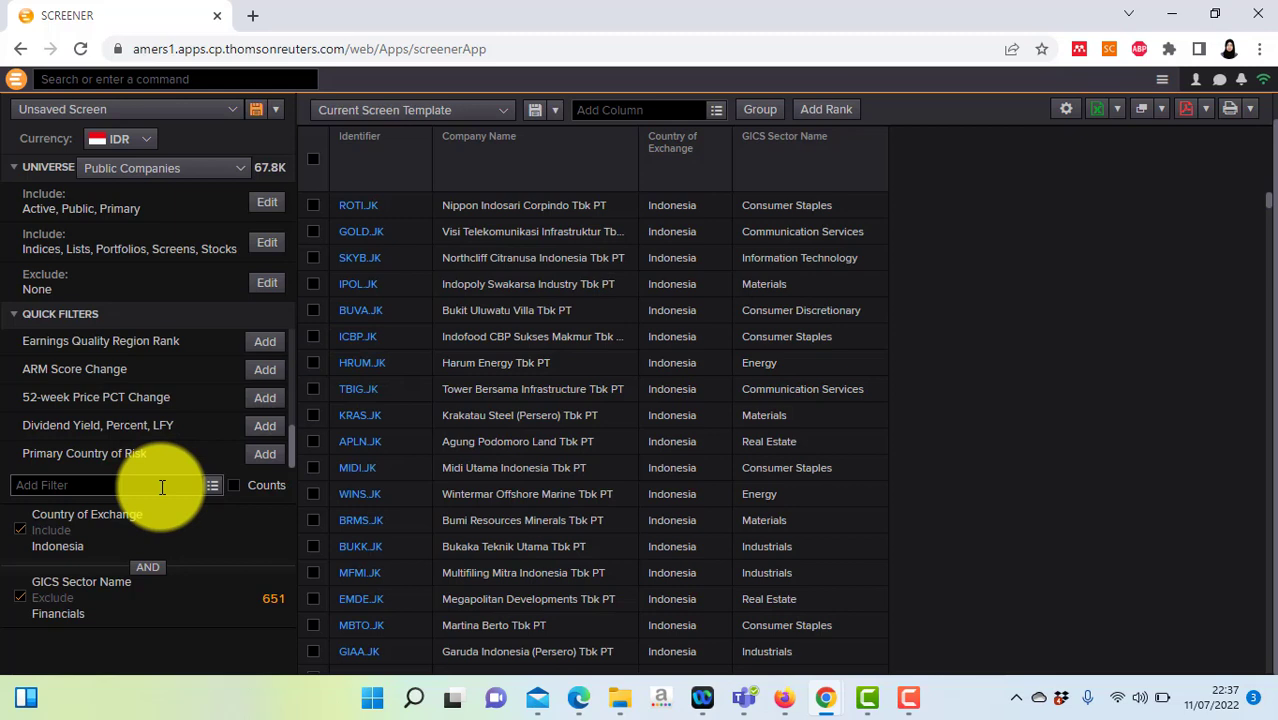
mouse_move(279, 531)
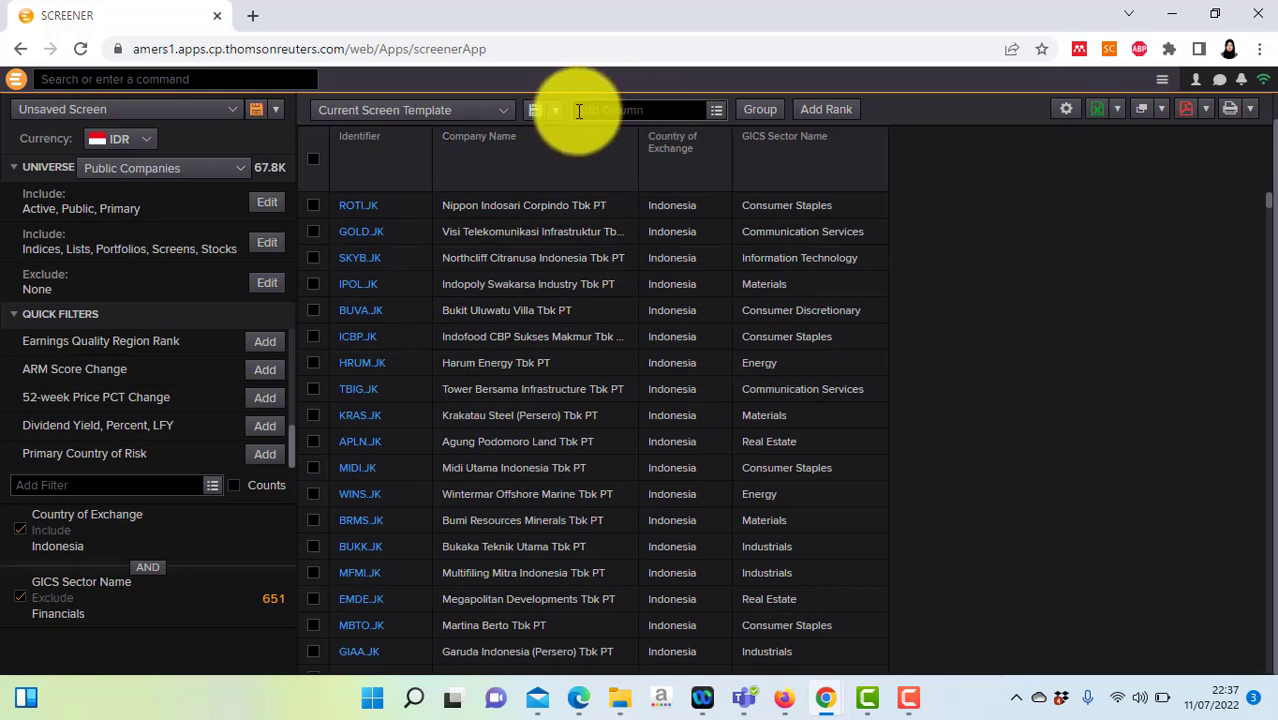
left_click(665, 110)
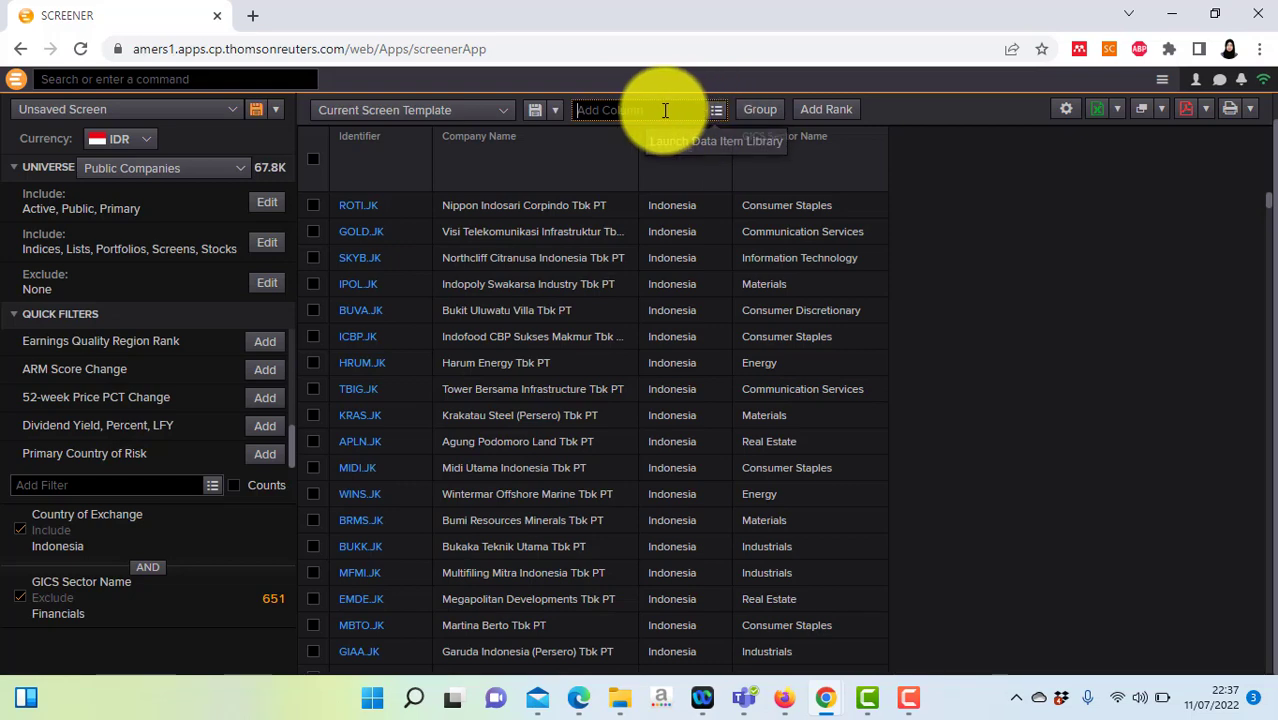
Step: Open the Data Item Library and focus its filter text box
left_click(718, 111)
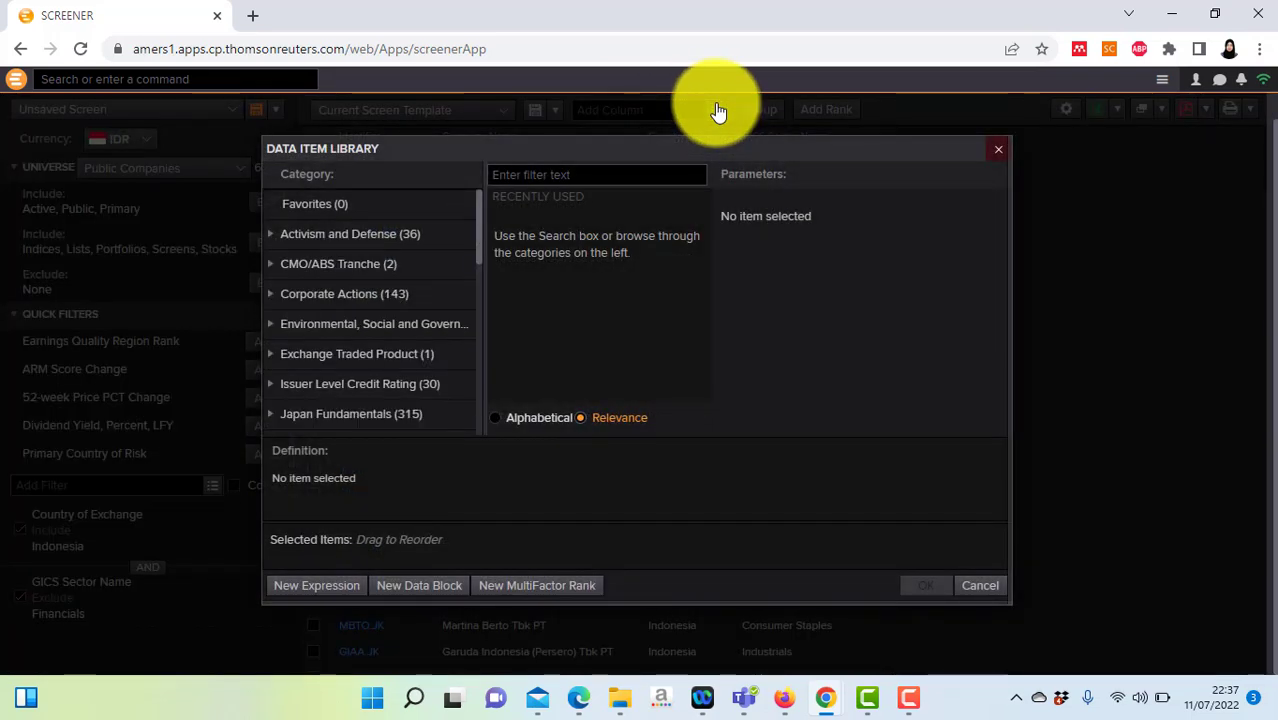
left_click(650, 178)
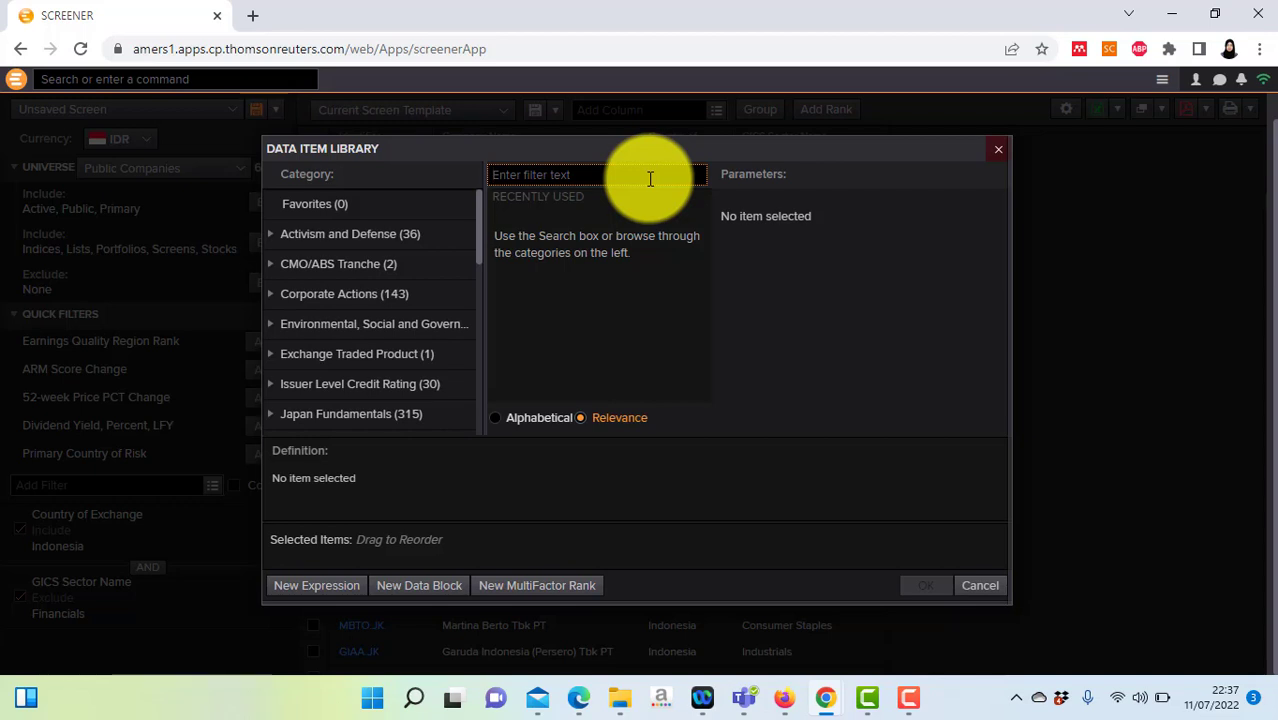
Step: Search the library for 'roa' and compare Return On Assets with ROA Total Assets, Percent
type("roa")
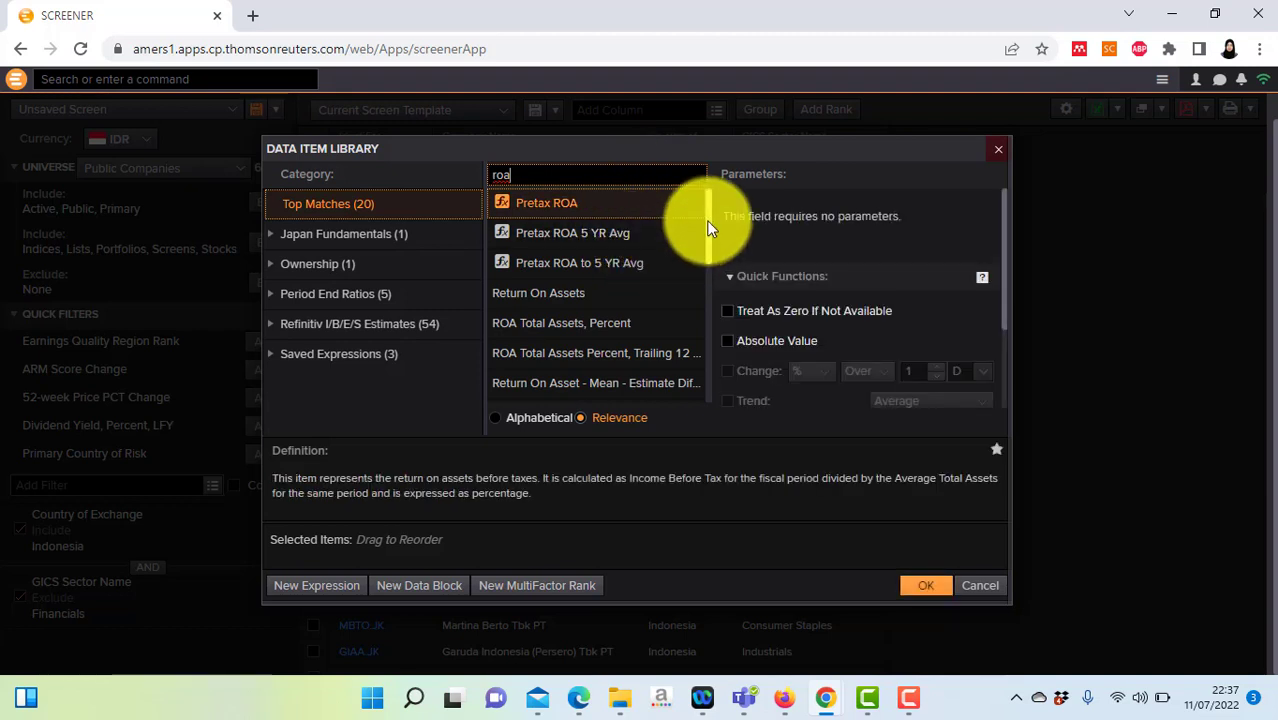
mouse_move(708, 228)
left_mouse_down()
mouse_move(717, 369)
mouse_move(705, 228)
left_mouse_up()
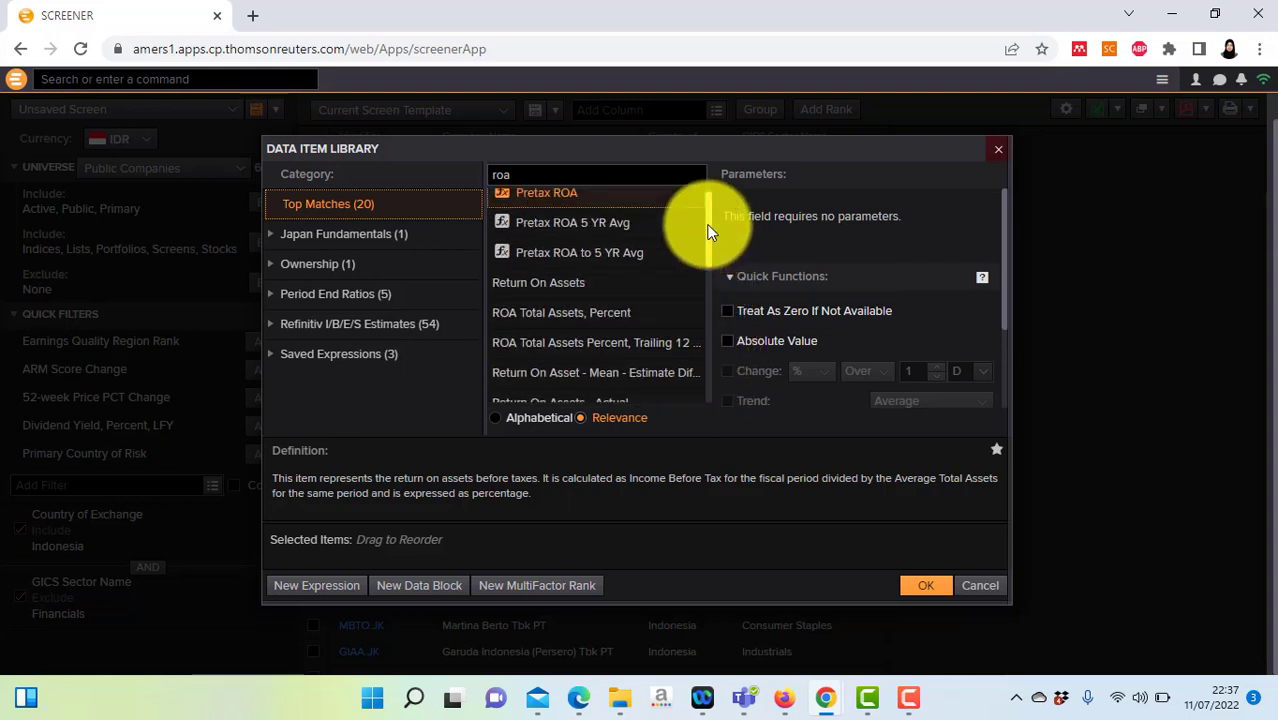
left_click(580, 288)
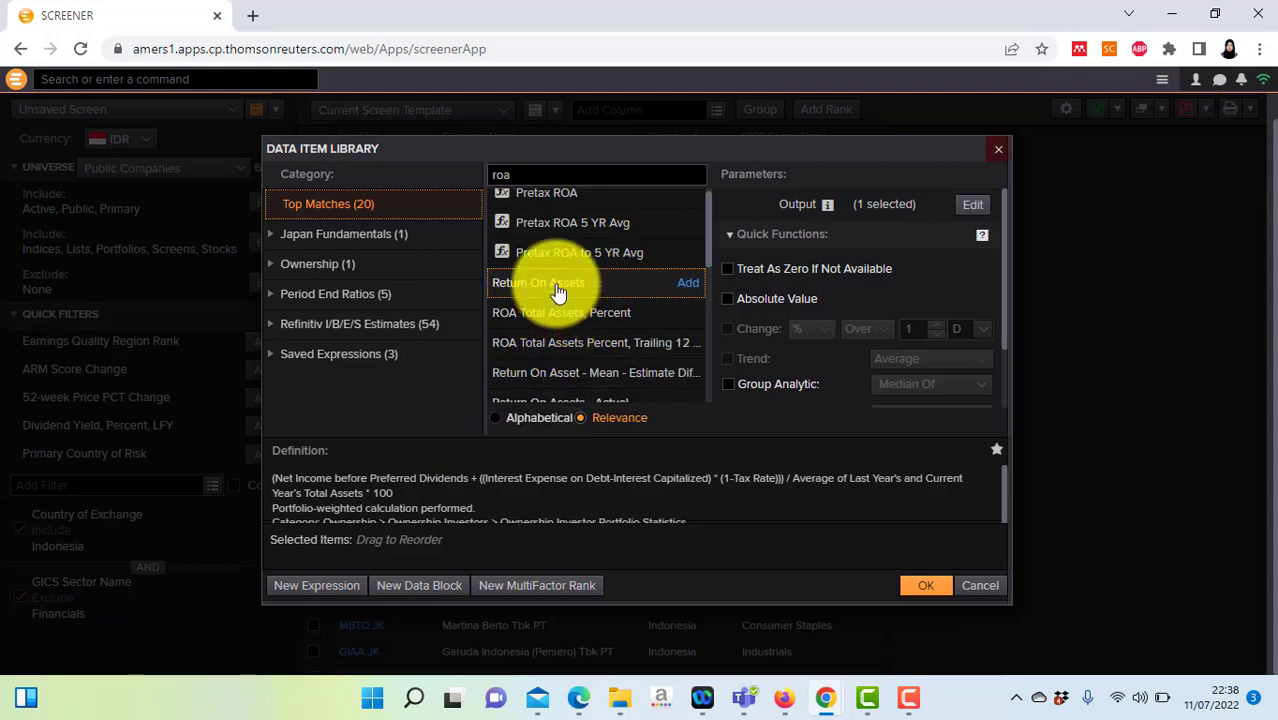
left_click(595, 286)
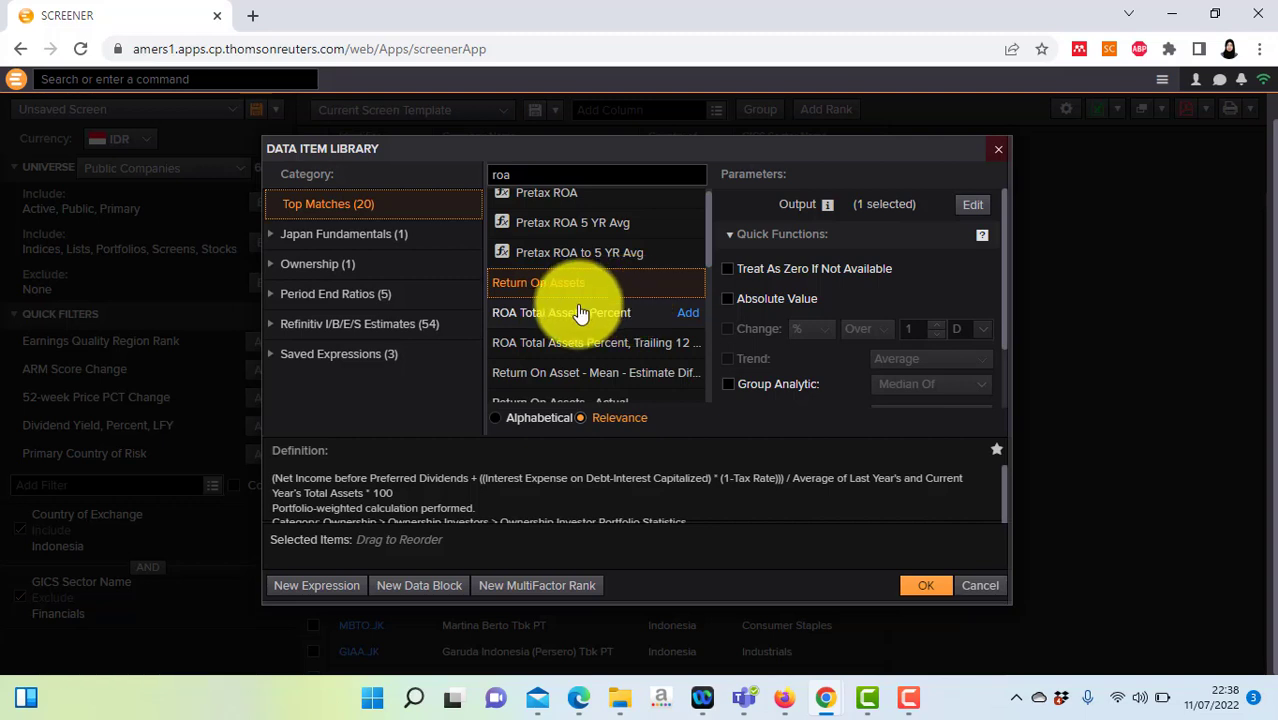
left_click(582, 313)
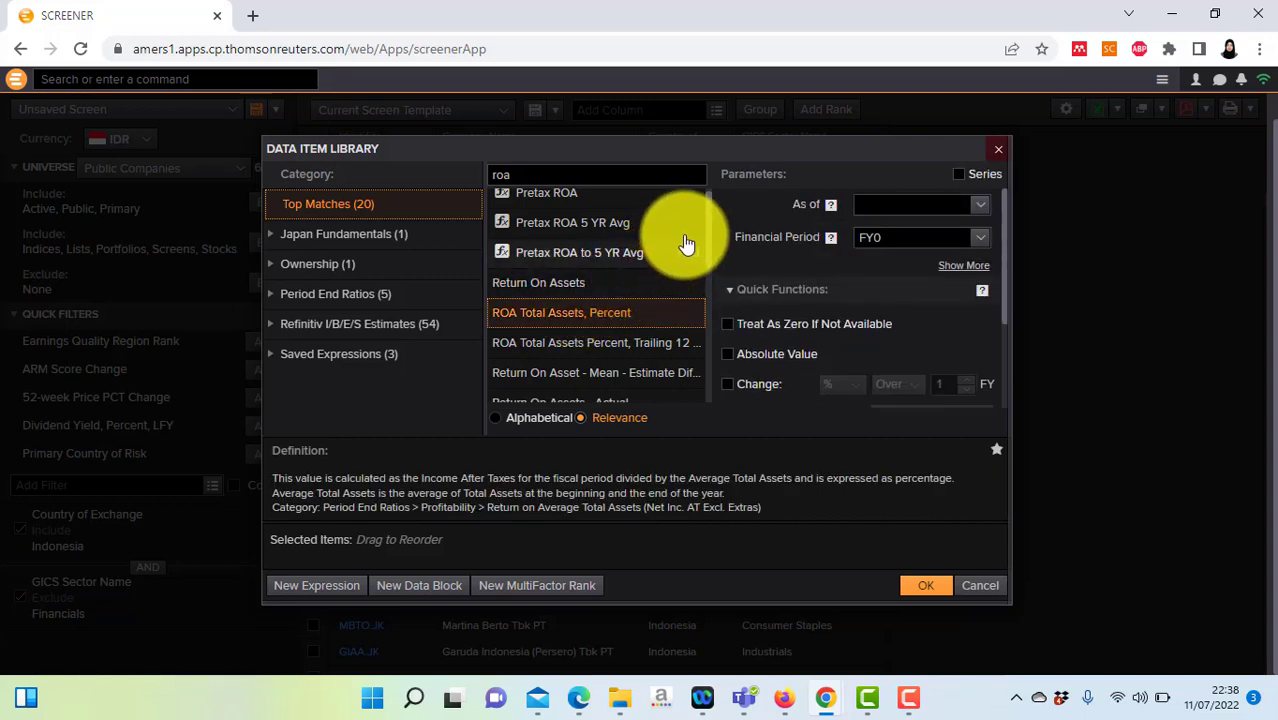
left_click(582, 286)
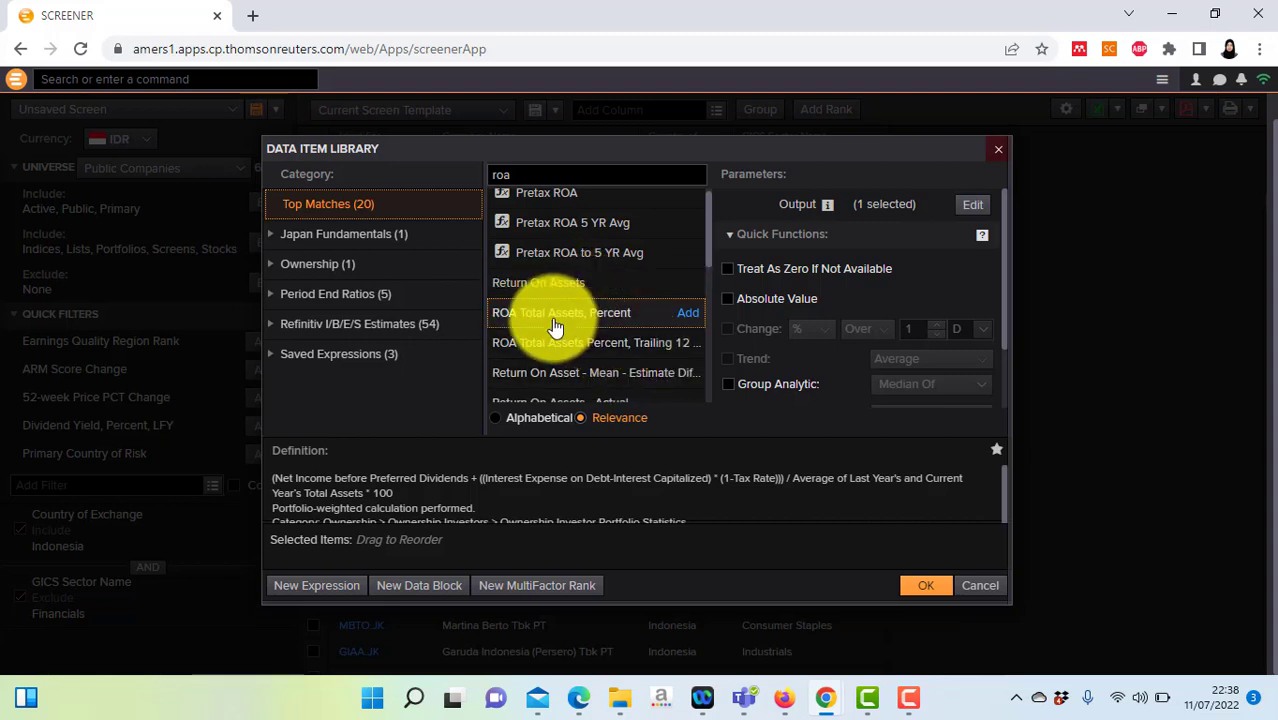
left_click(552, 318)
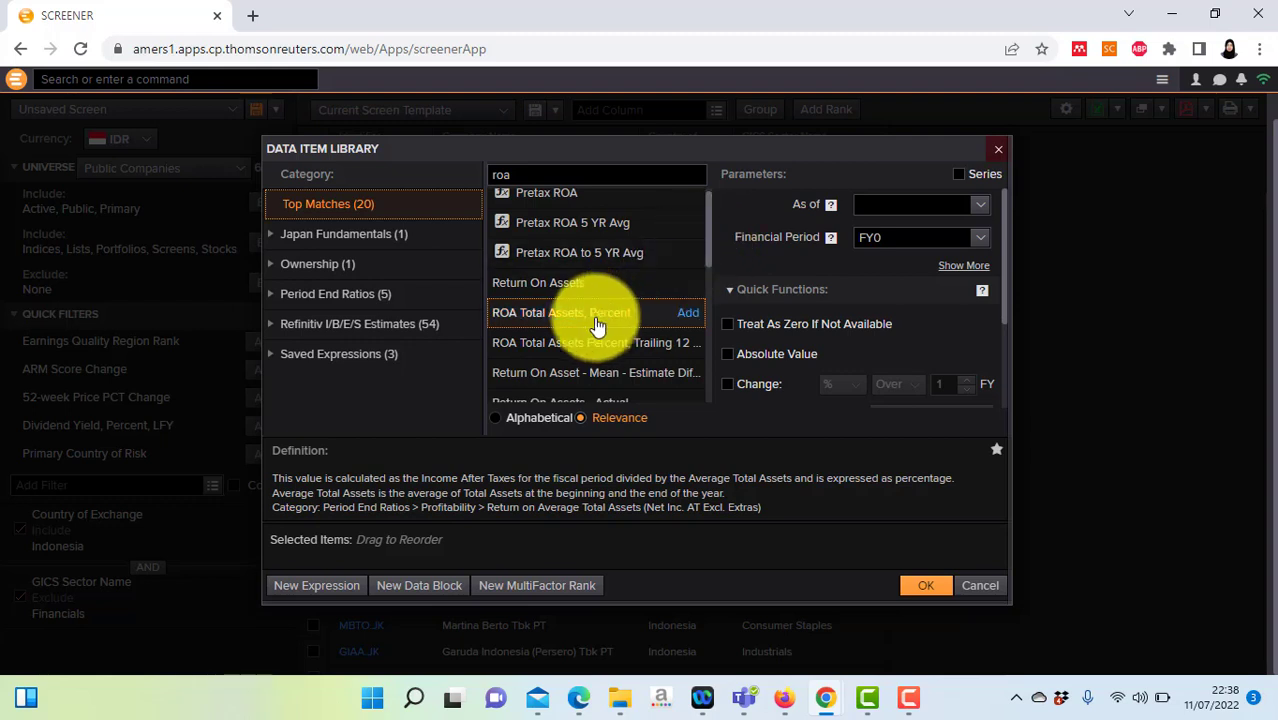
left_click(555, 284)
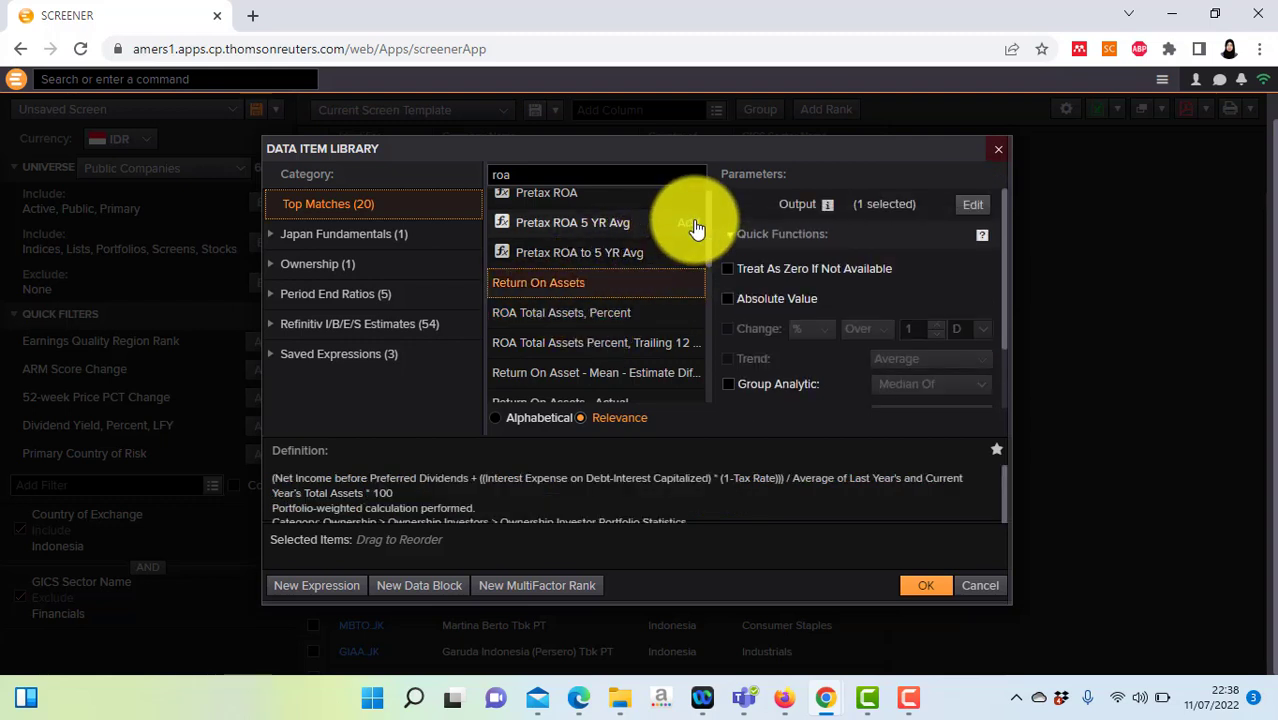
left_click_drag(702, 220, 695, 247)
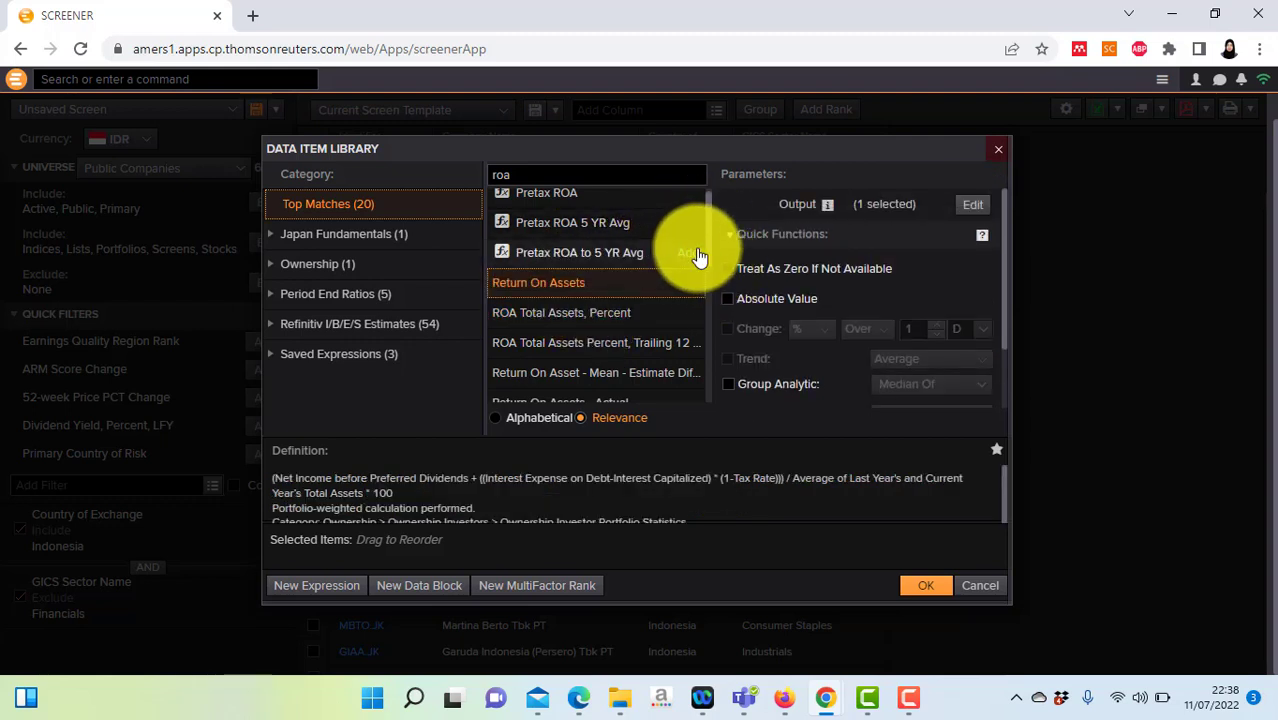
scroll(708, 268, "down", 2)
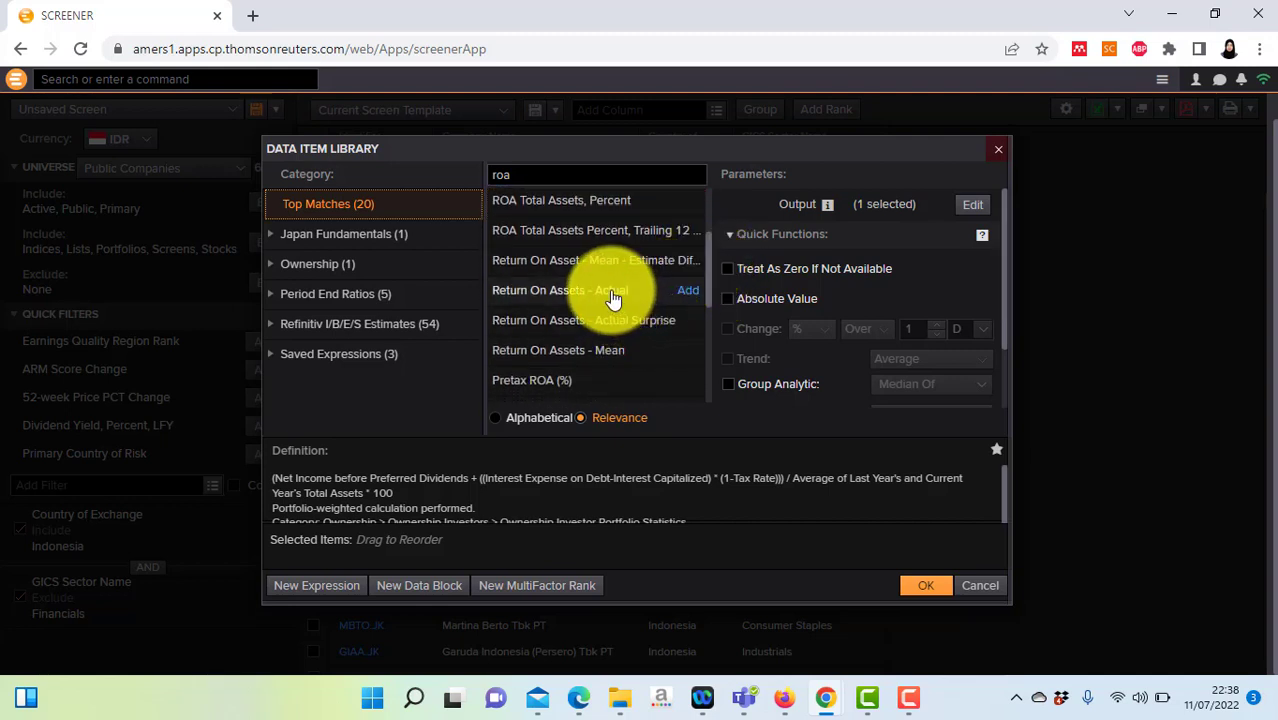
Step: Add Return On Assets - Actual (TR.ROAActValue) as a Last 10 FY series starting FY0
left_click(613, 295)
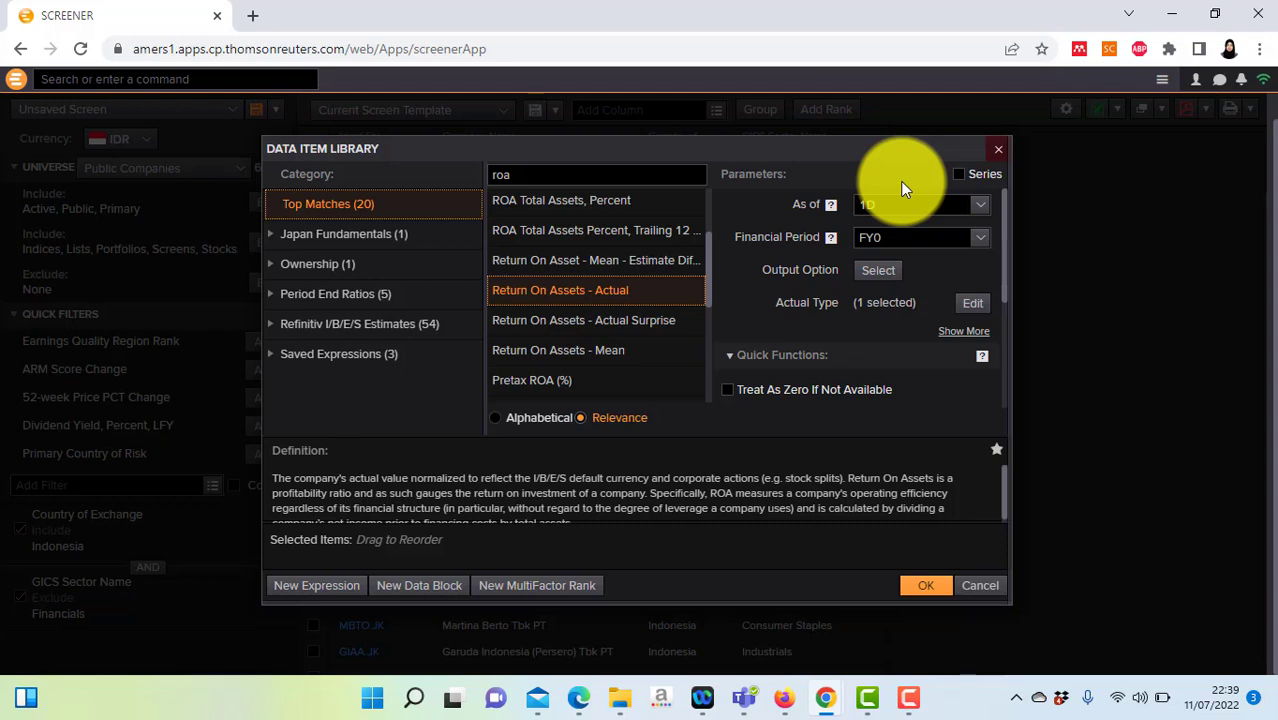
left_click(957, 175)
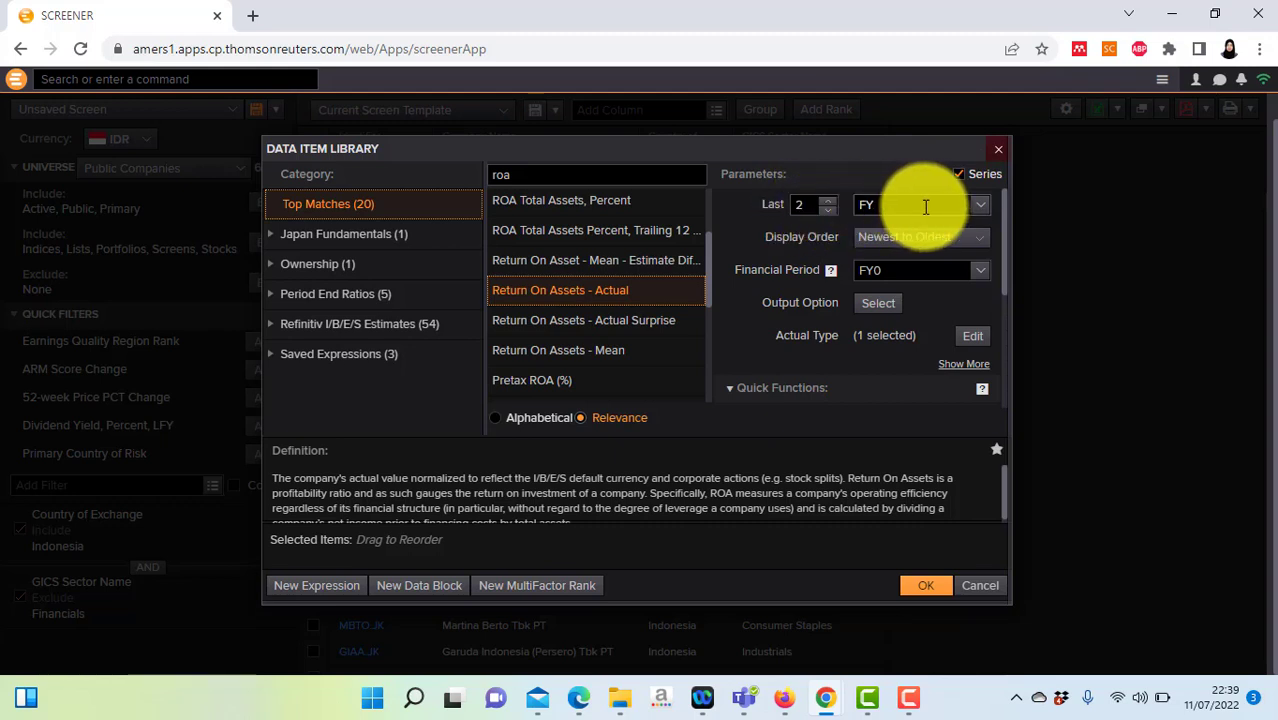
left_click(984, 208)
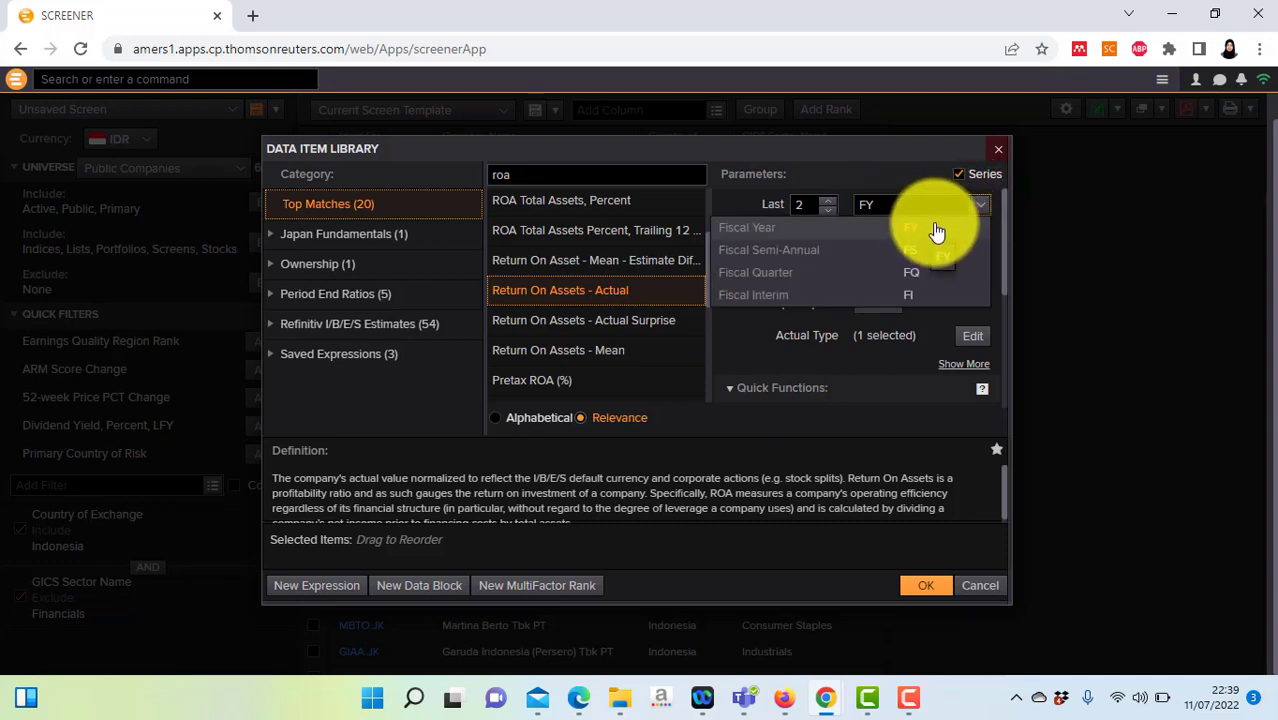
left_click(979, 202)
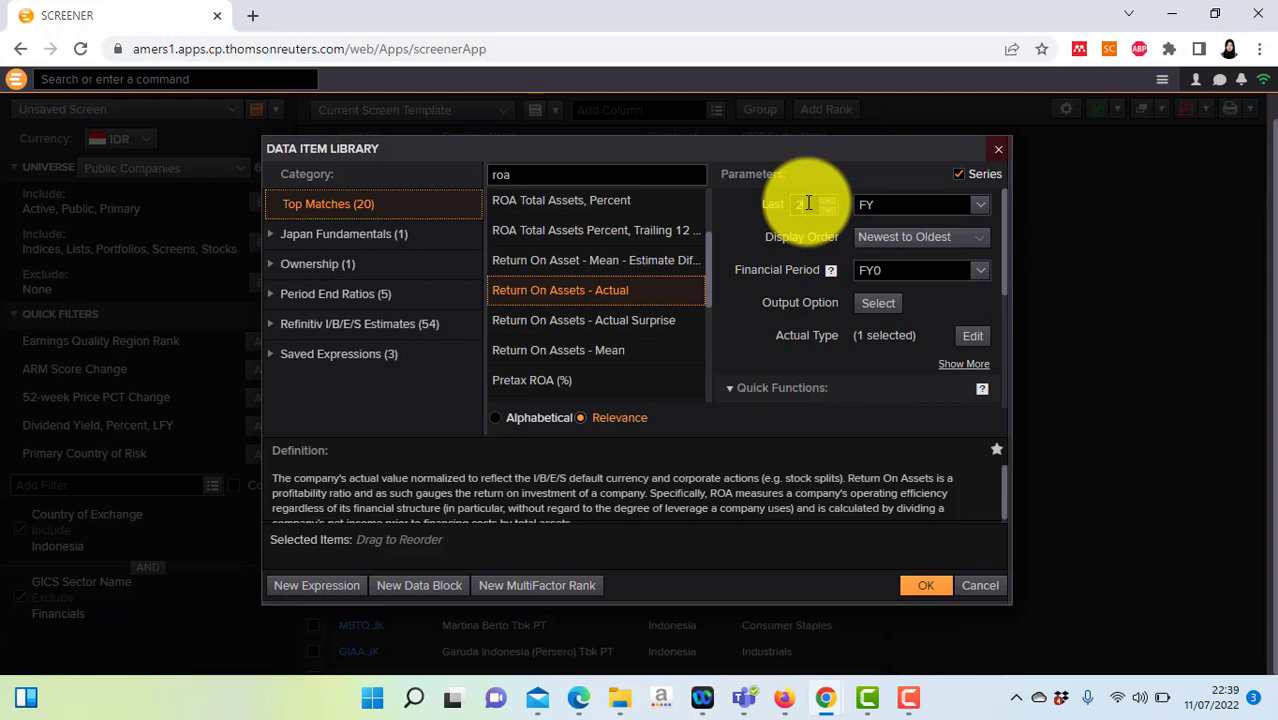
key("BackSpace")
type("10")
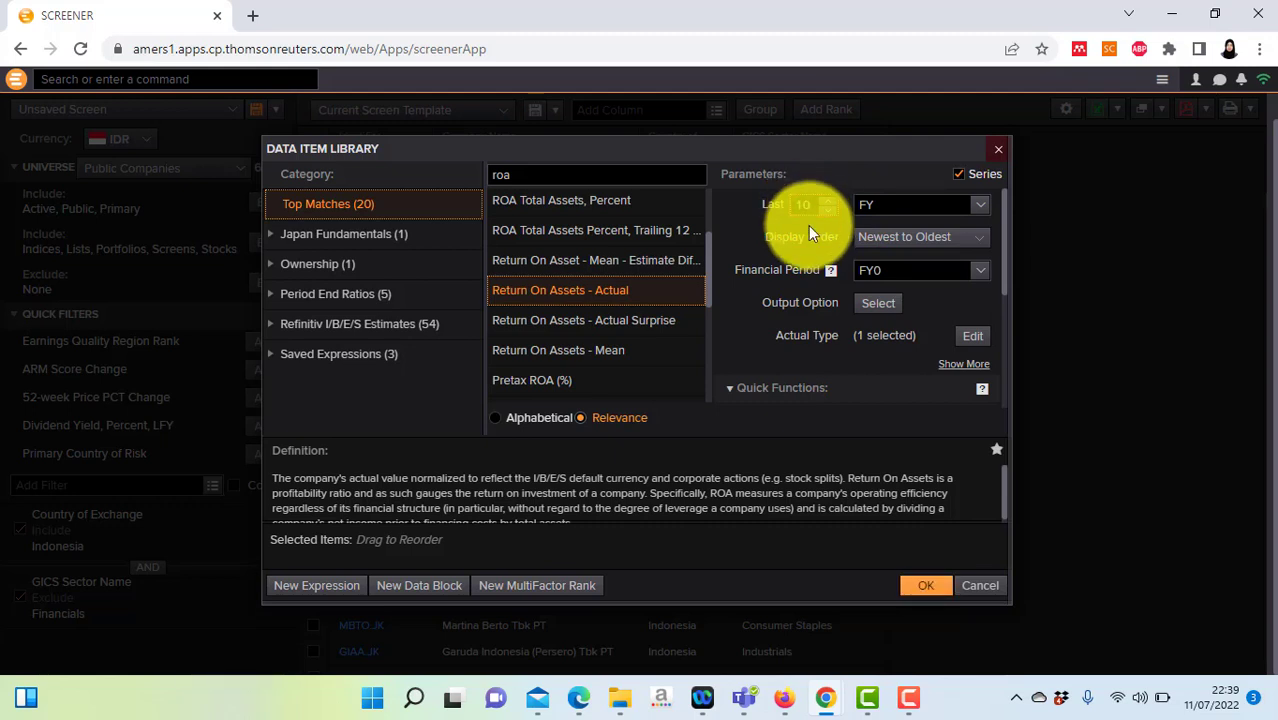
left_click(983, 279)
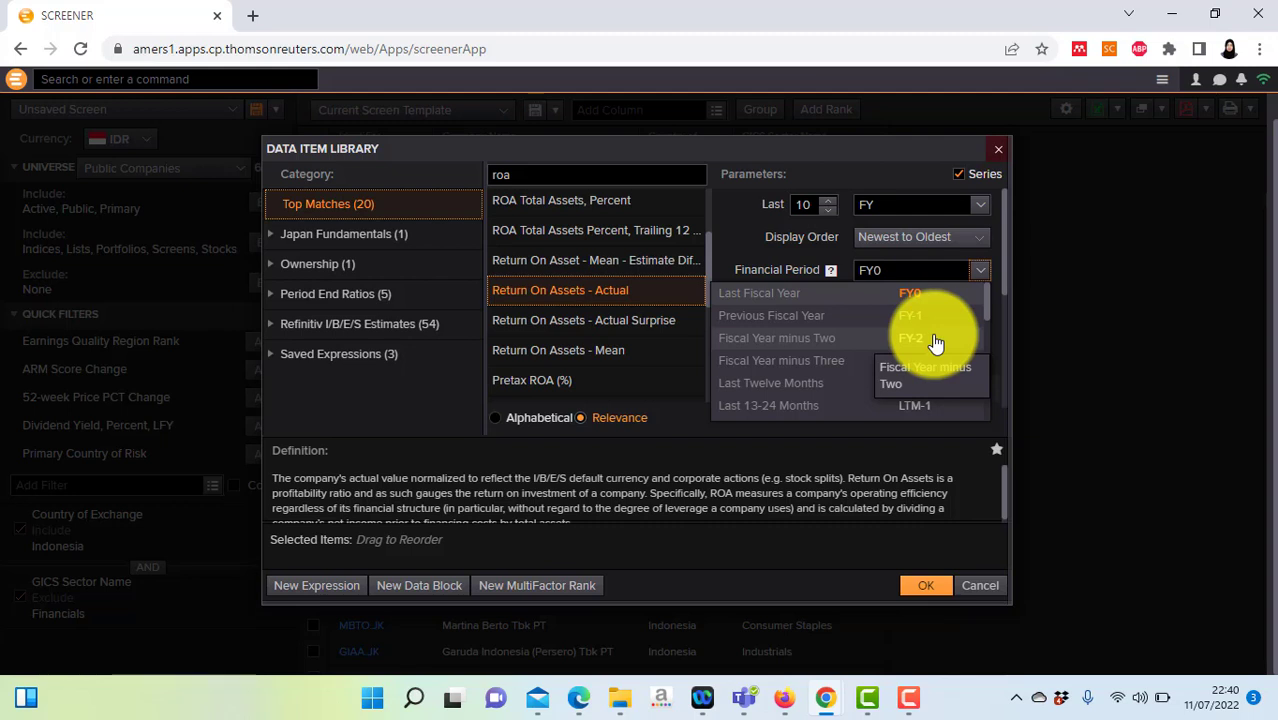
left_click(937, 256)
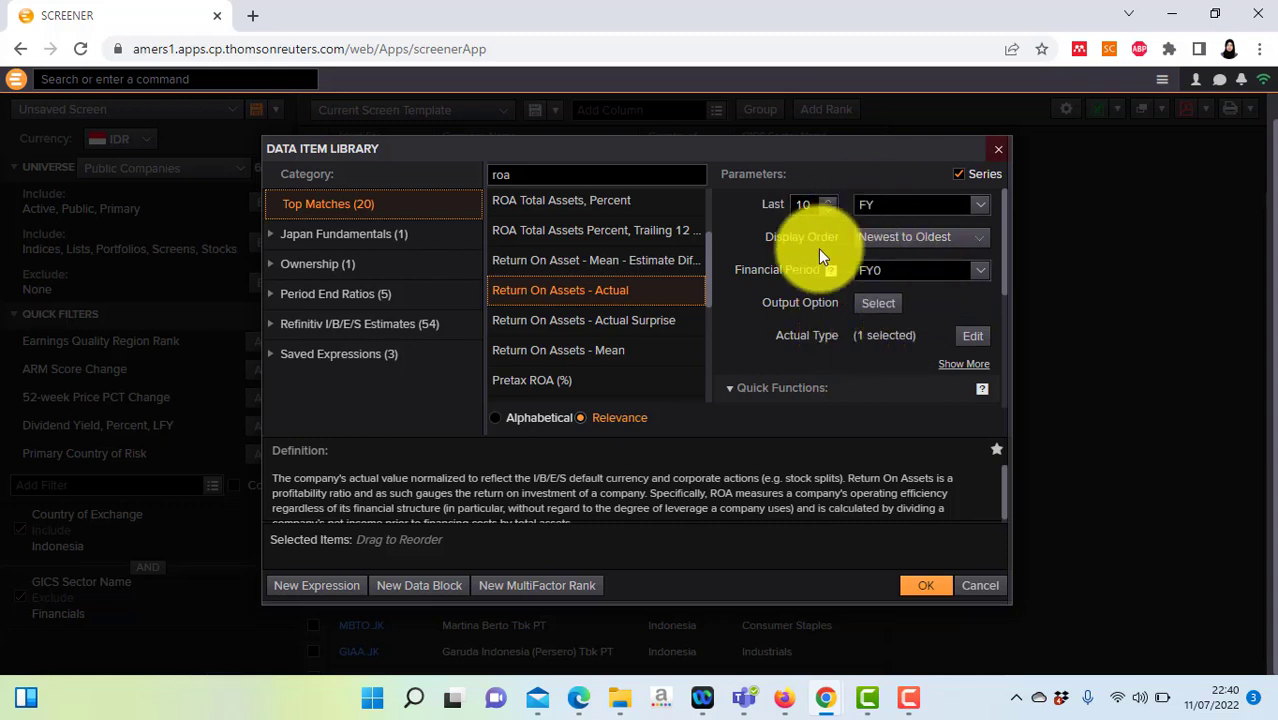
mouse_move(679, 297)
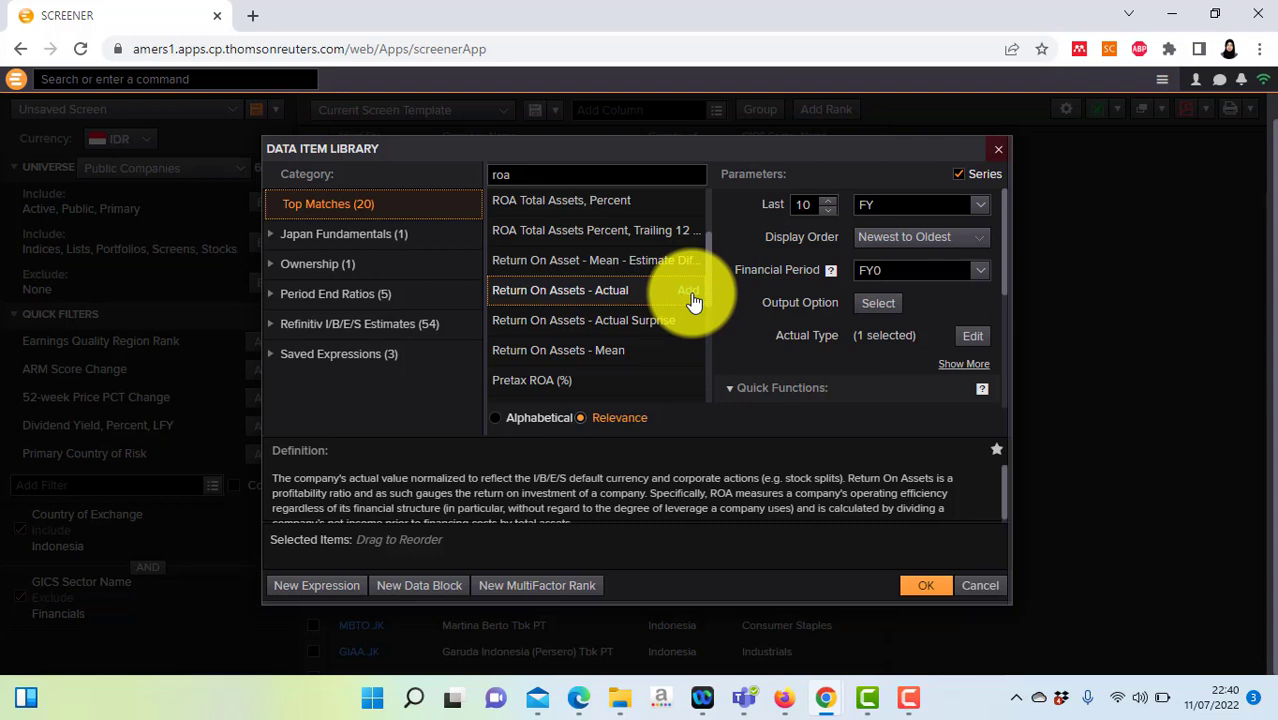
left_click(690, 292)
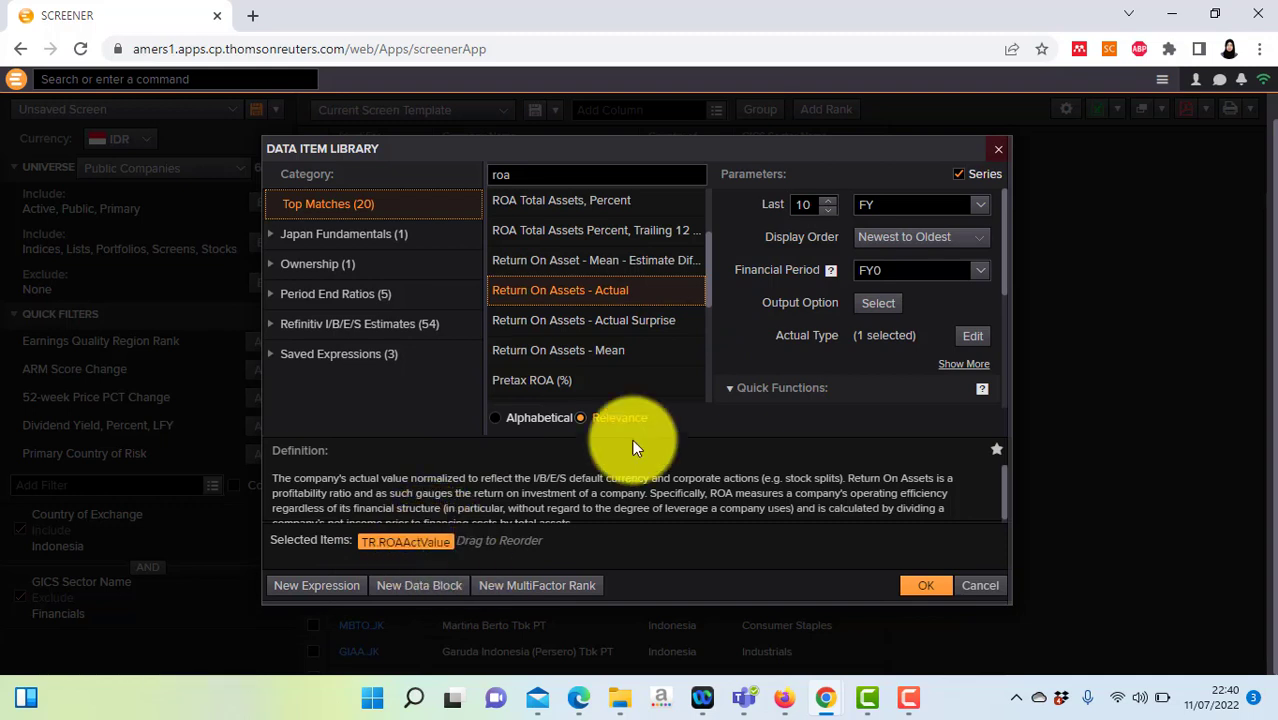
left_click(605, 175)
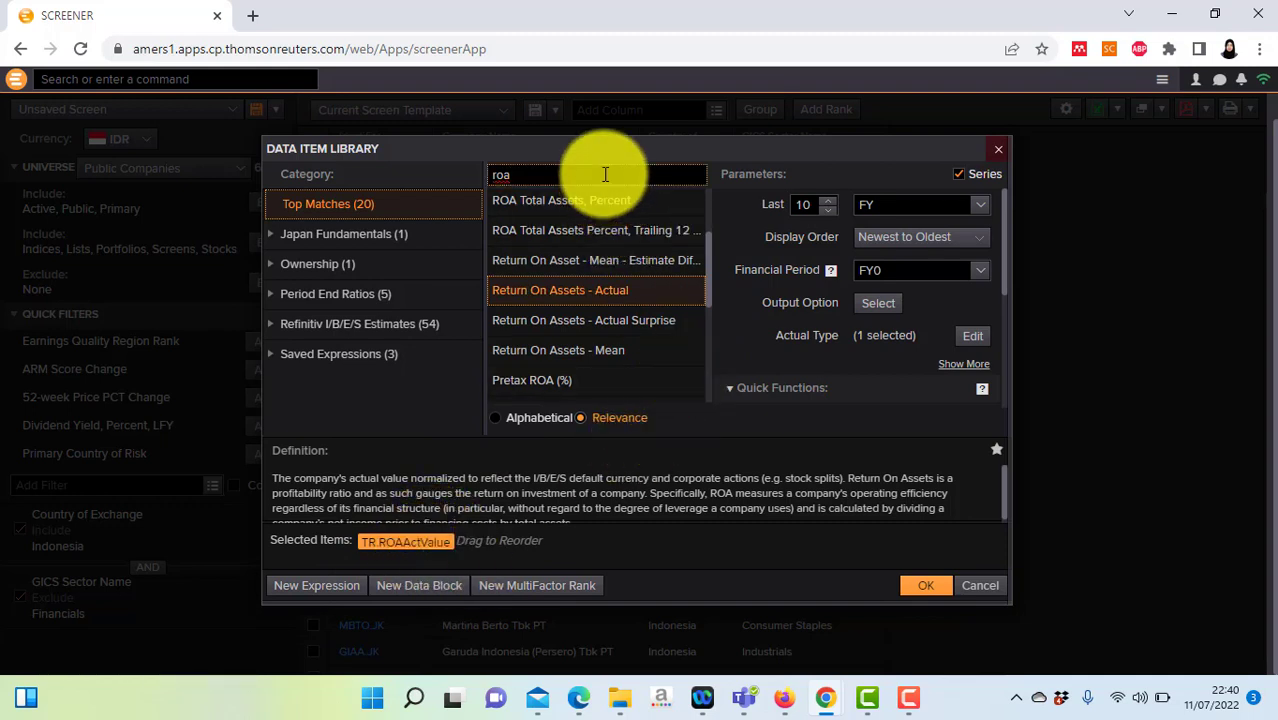
Step: Search 'roe' and add Return On Equity - Actual (TR.ROEActValue) as a 10-period FY series
key("BackSpace")
key("BackSpace")
key("BackSpace")
type("r")
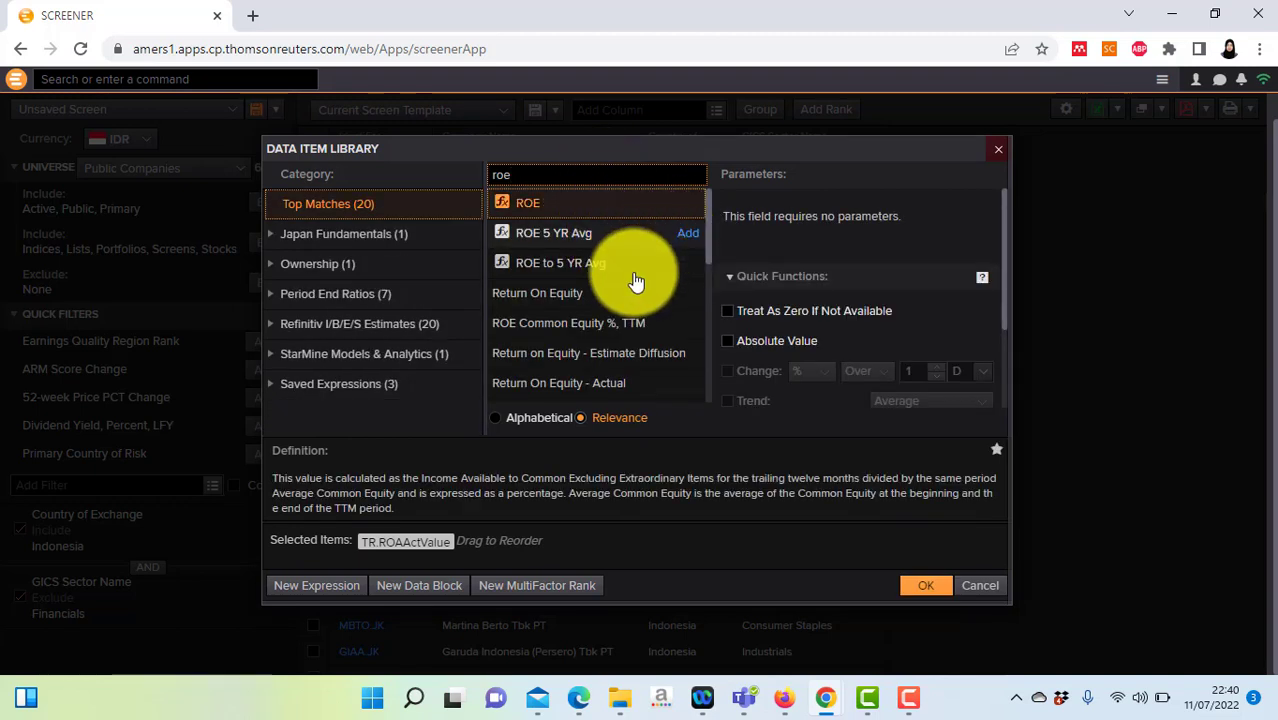
left_click(609, 301)
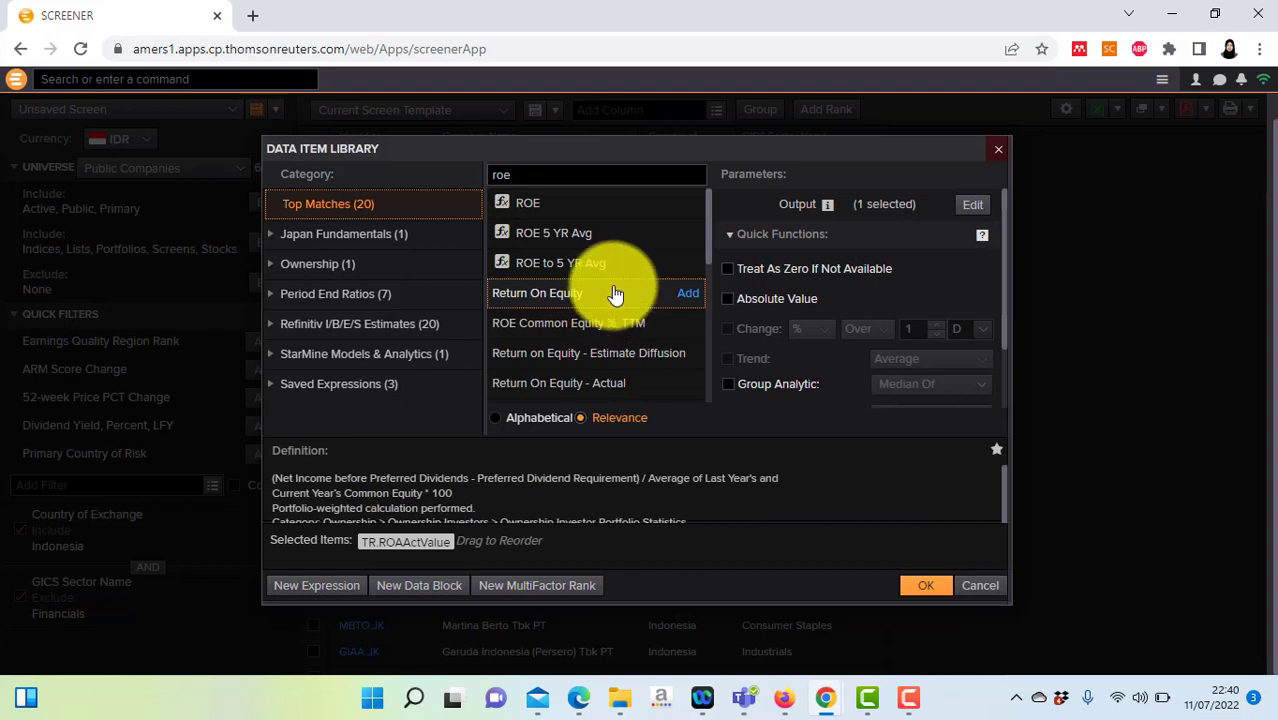
scroll(715, 230, "down", 1)
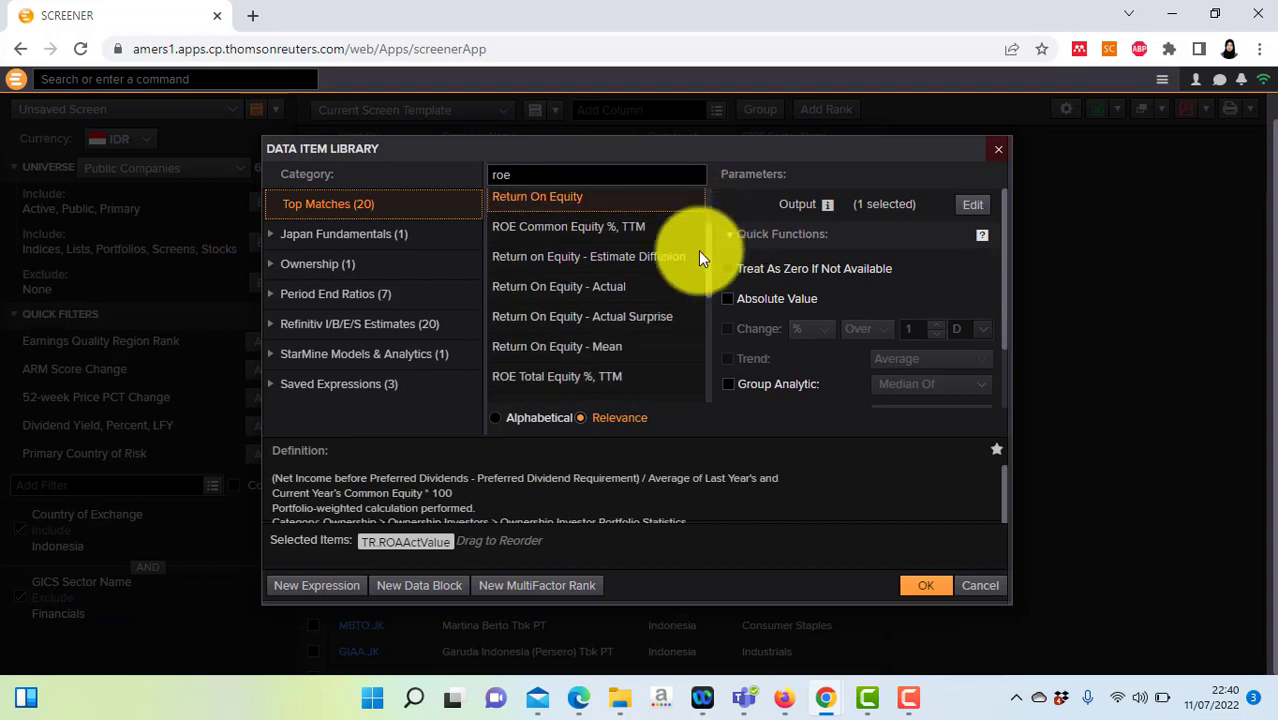
left_click(557, 297)
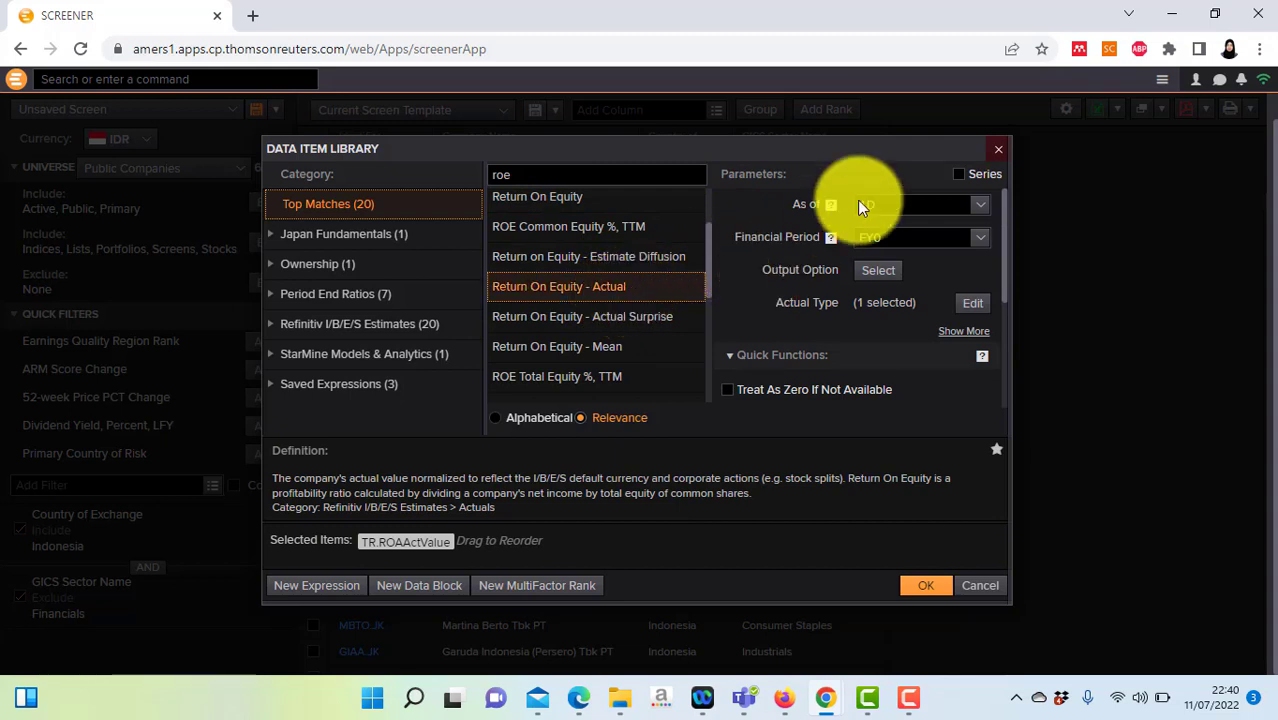
left_click(960, 175)
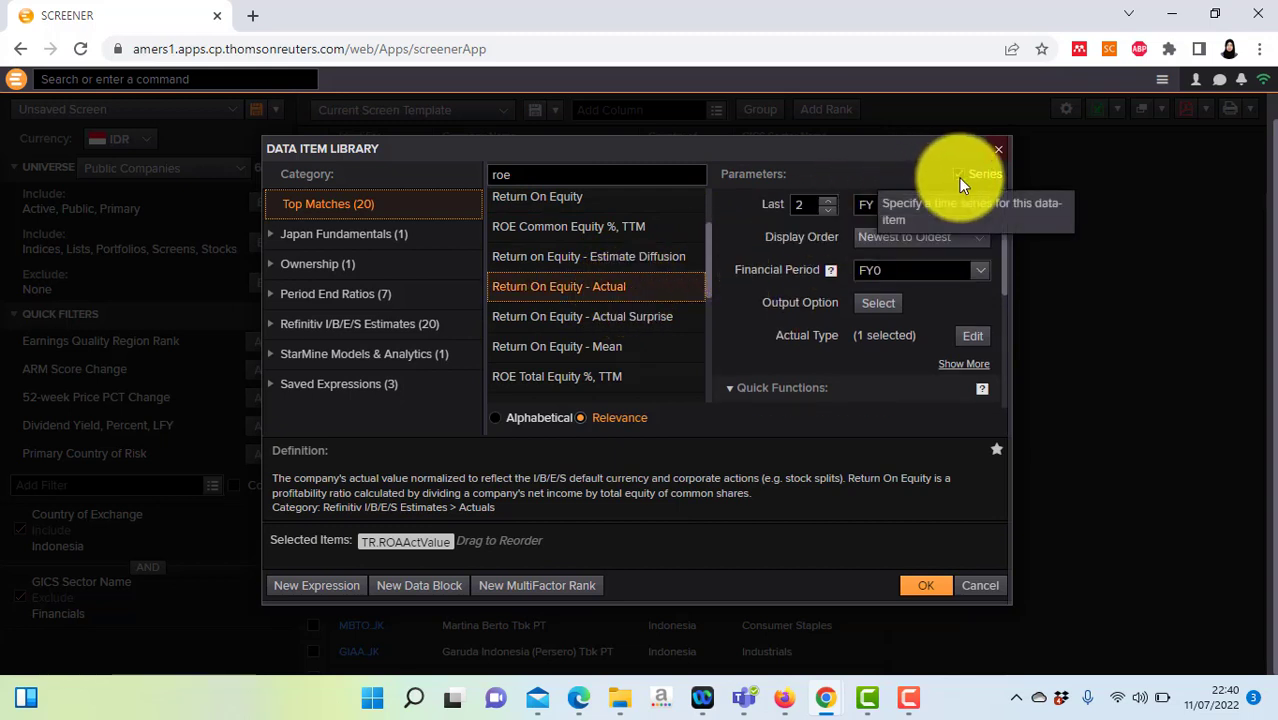
left_click(809, 205)
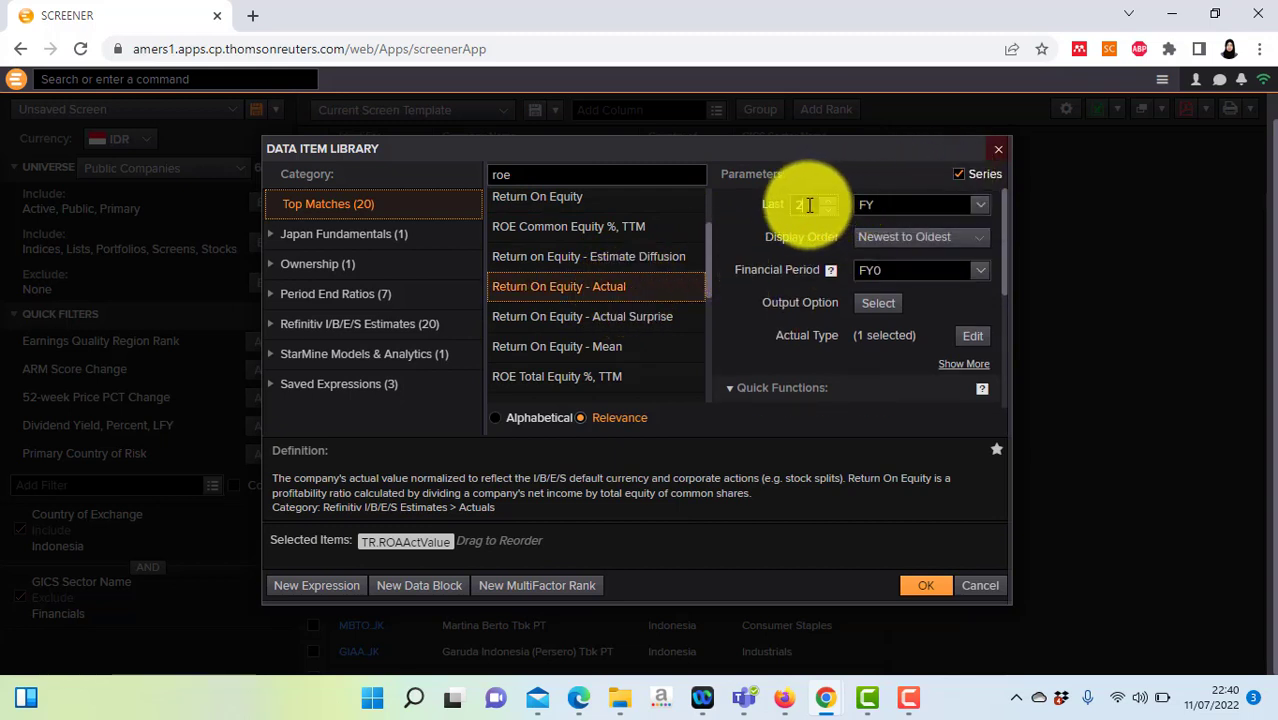
key("BackSpace")
type("1")
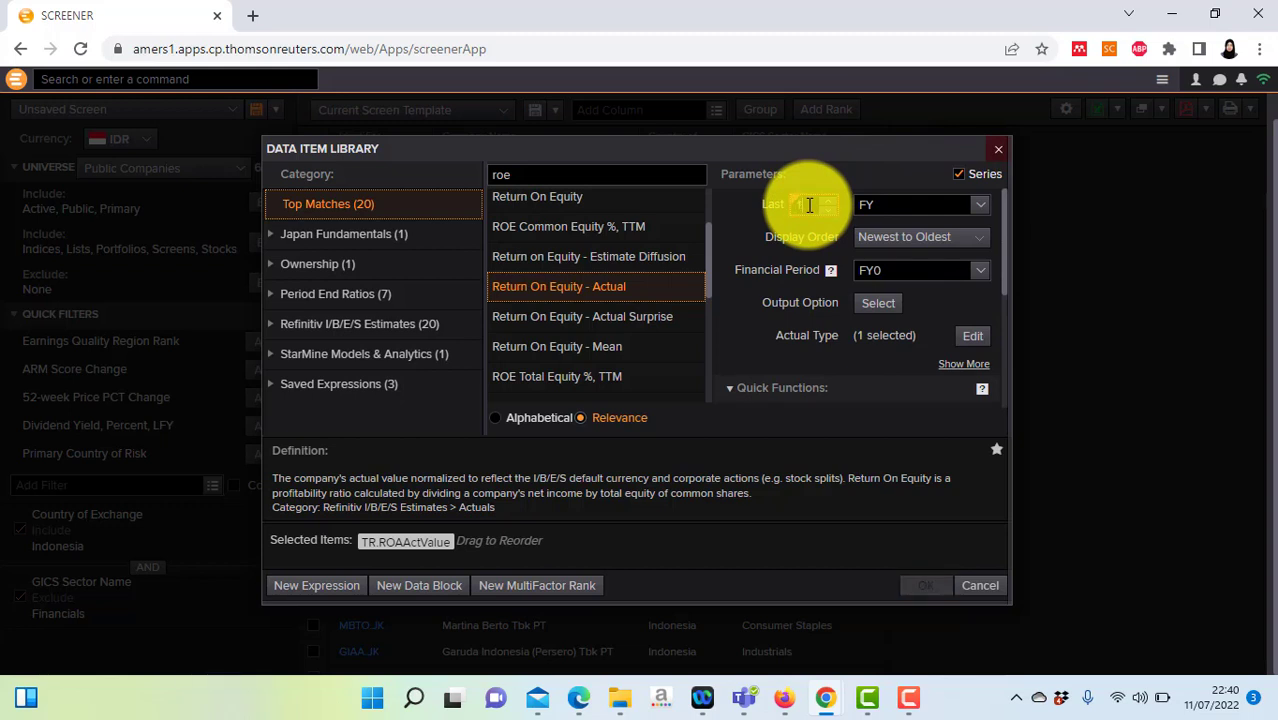
type("0")
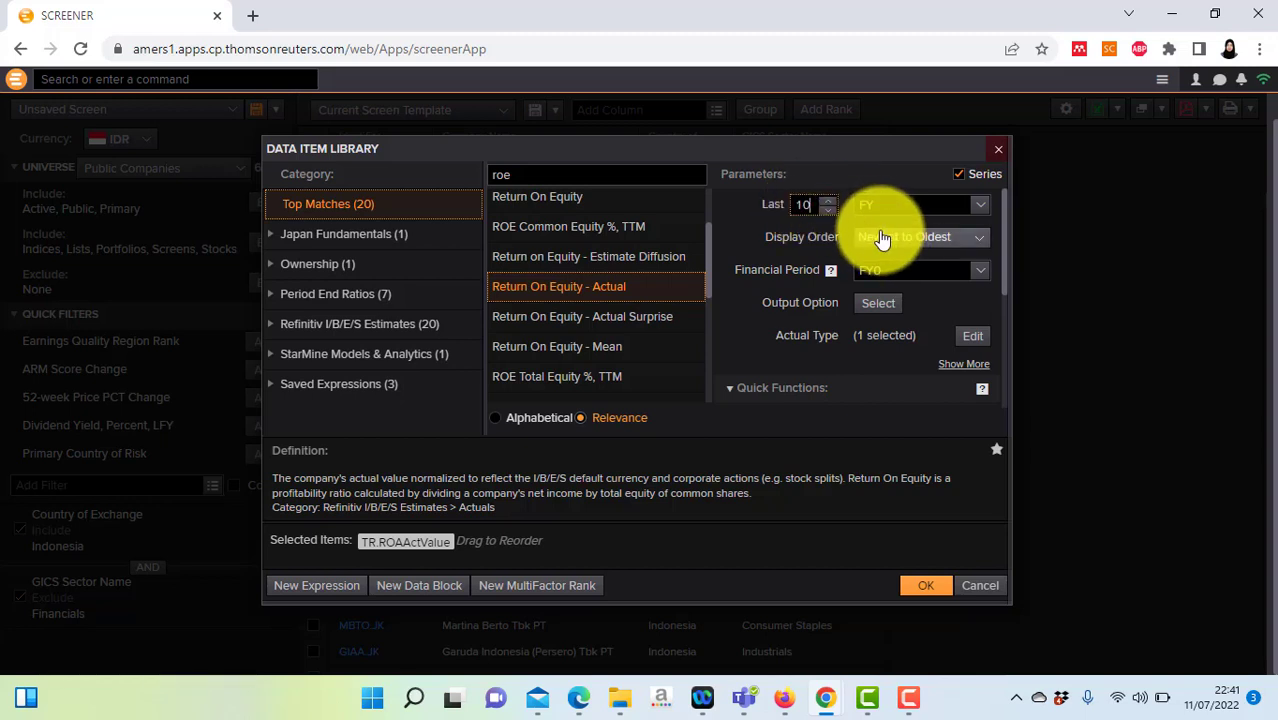
left_click_drag(698, 292, 491, 540)
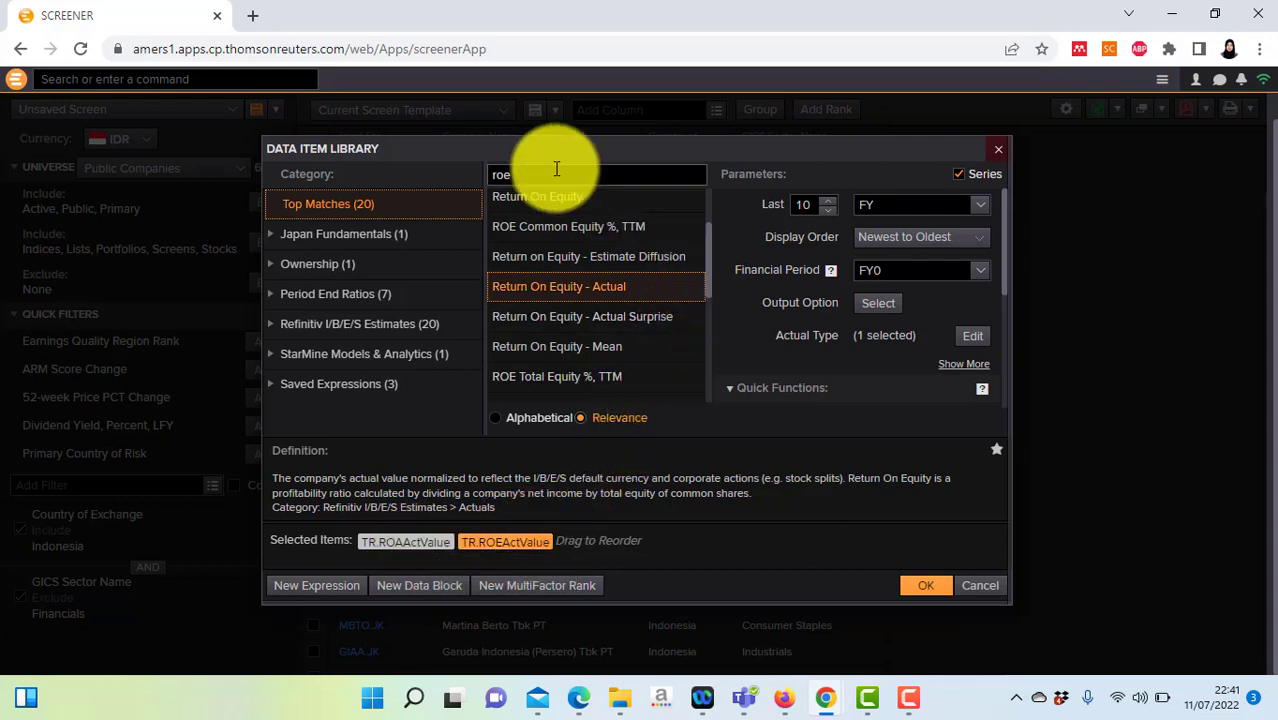
Step: Search 'net income' and add Net Income After Taxes as a series over the last 10 FY
key("BackSpace")
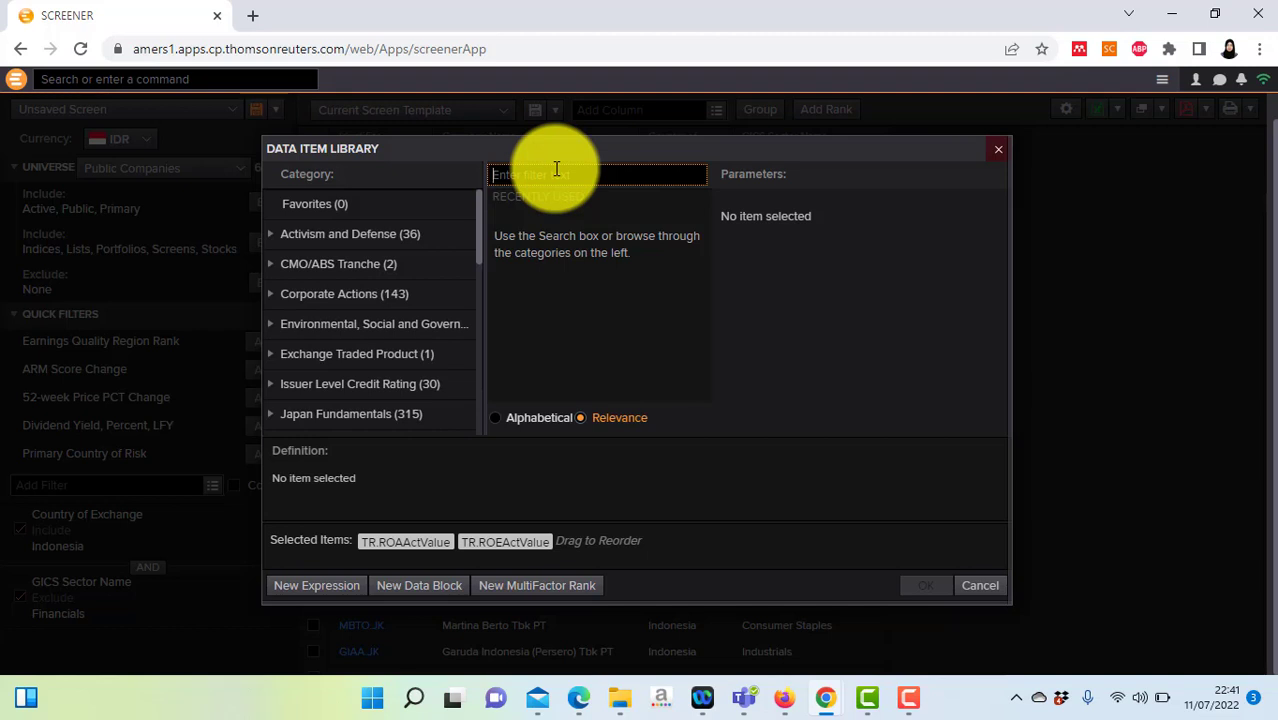
type("net inc")
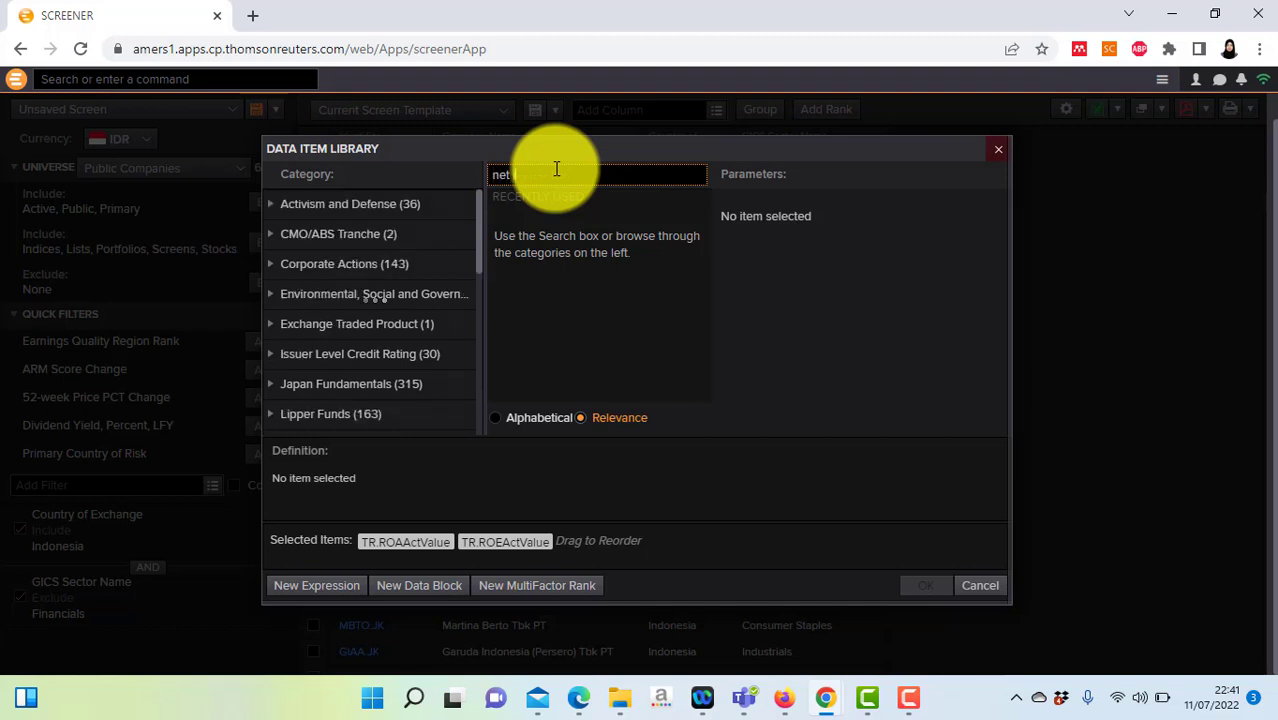
type("ome")
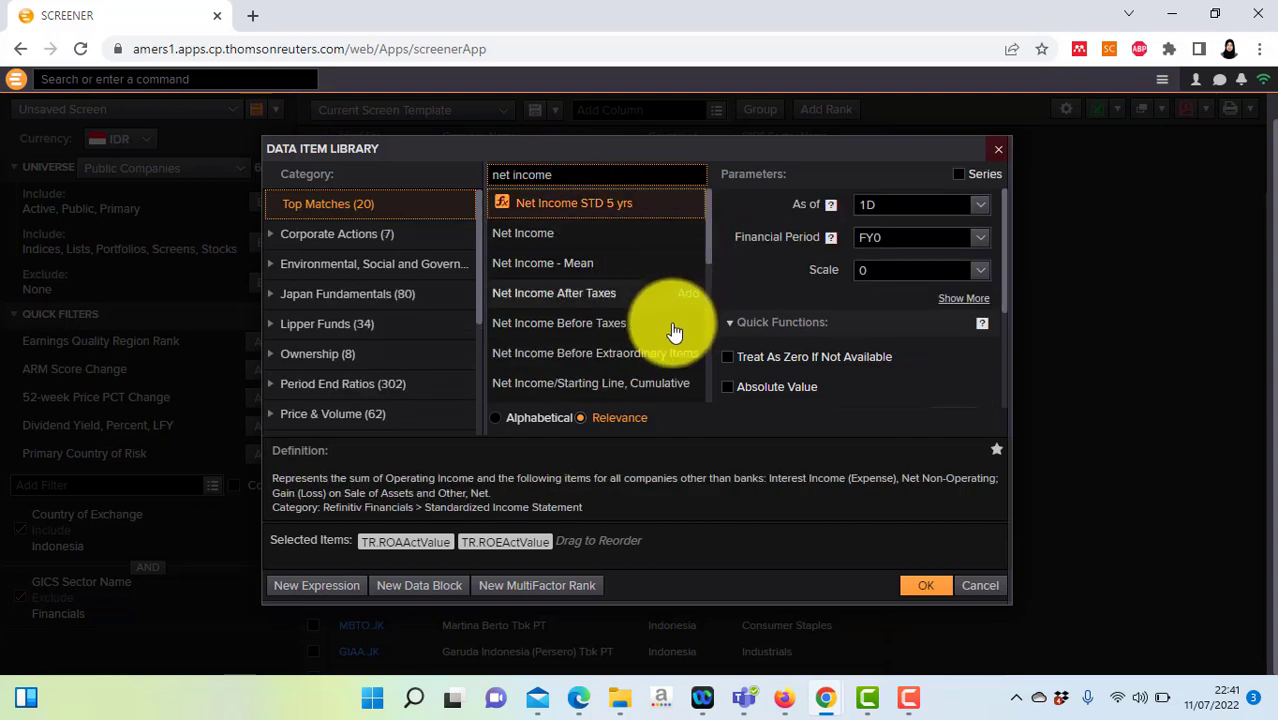
left_click(631, 236)
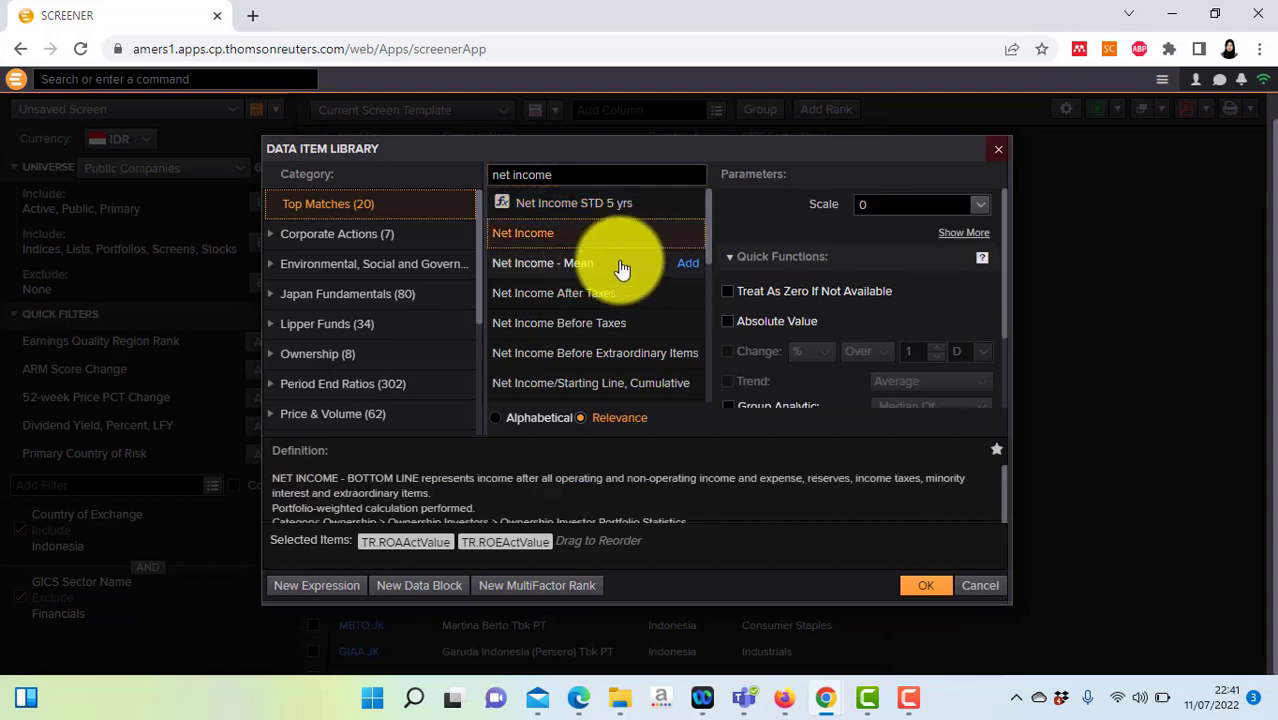
left_click(598, 295)
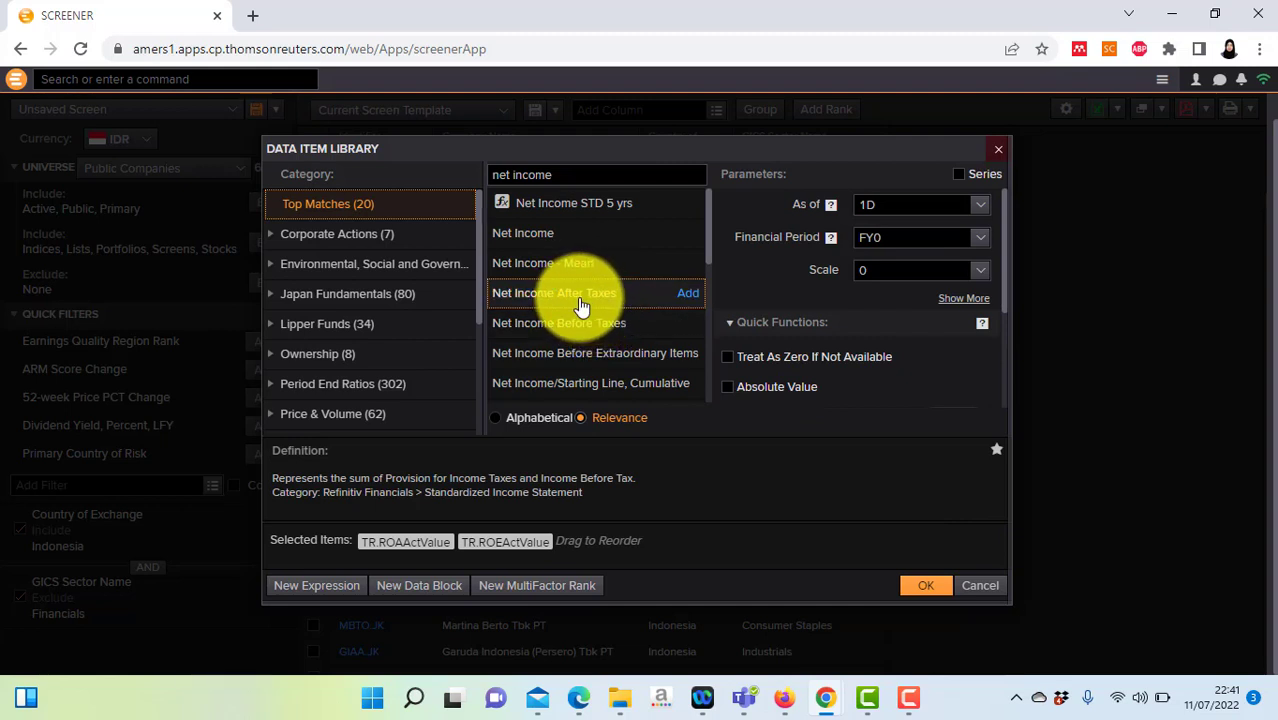
left_click(960, 174)
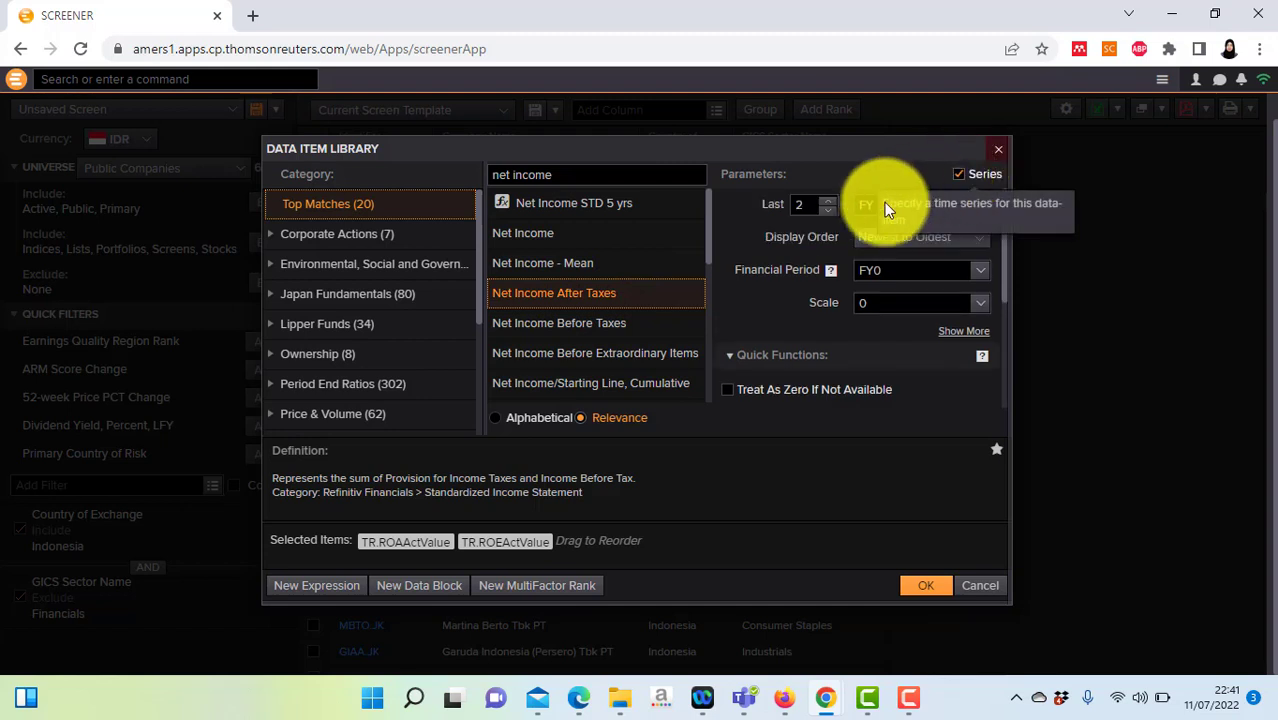
double_click(814, 207)
type("10")
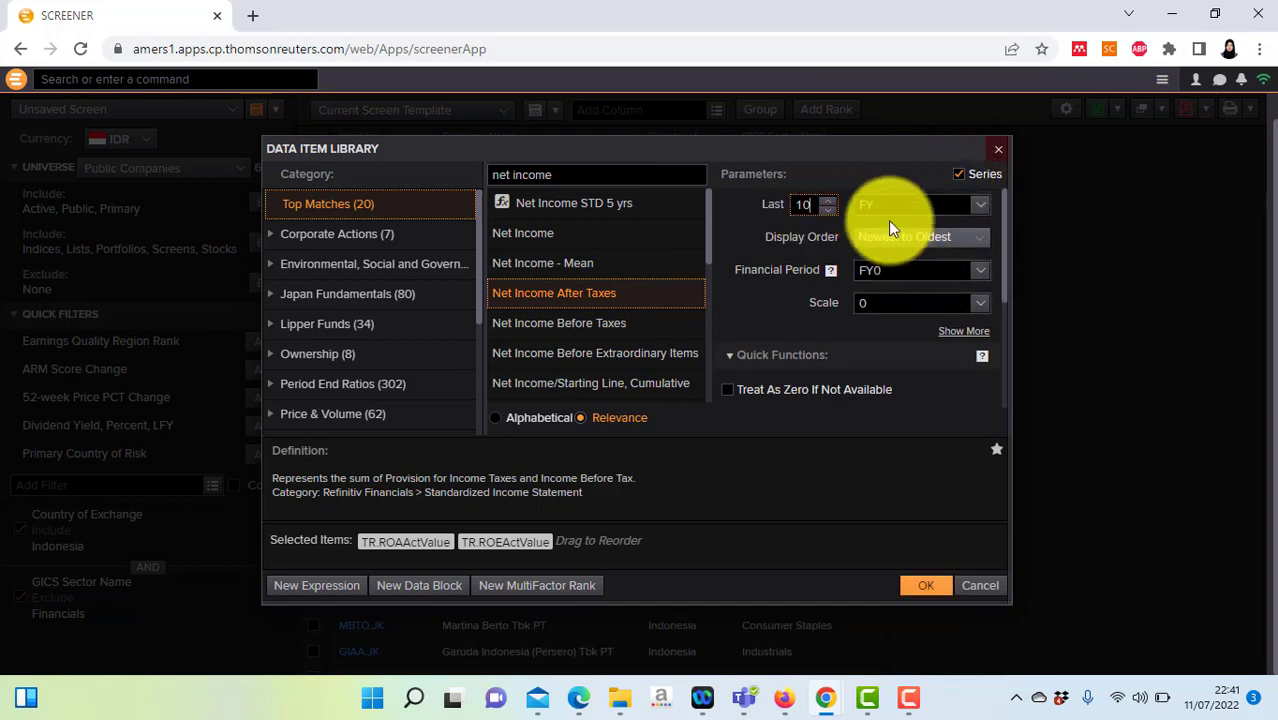
mouse_move(688, 293)
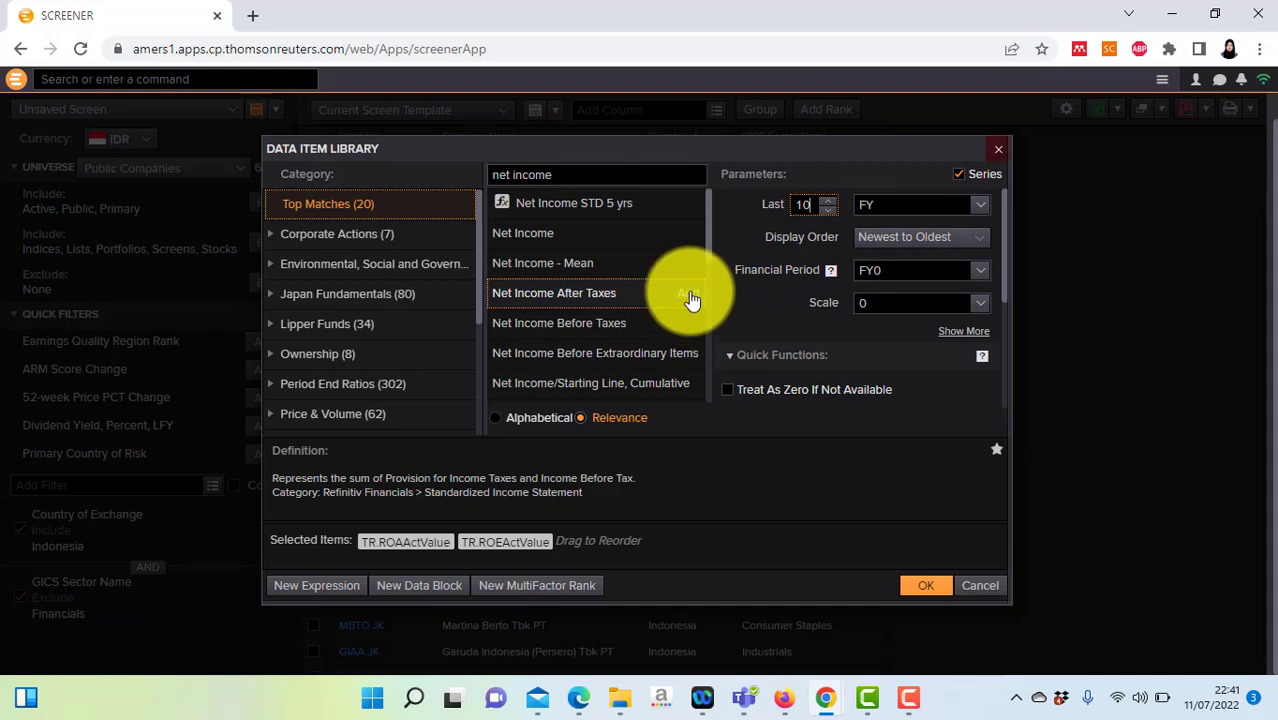
left_click(688, 295)
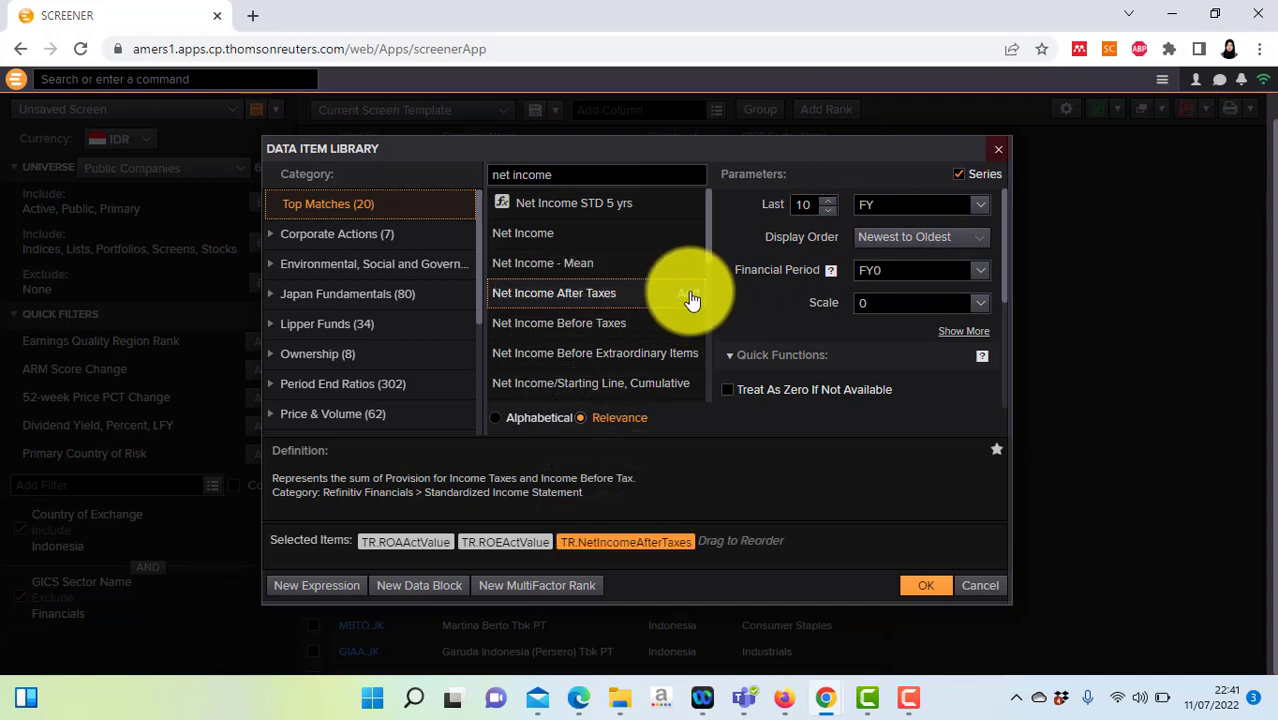
left_click(588, 174)
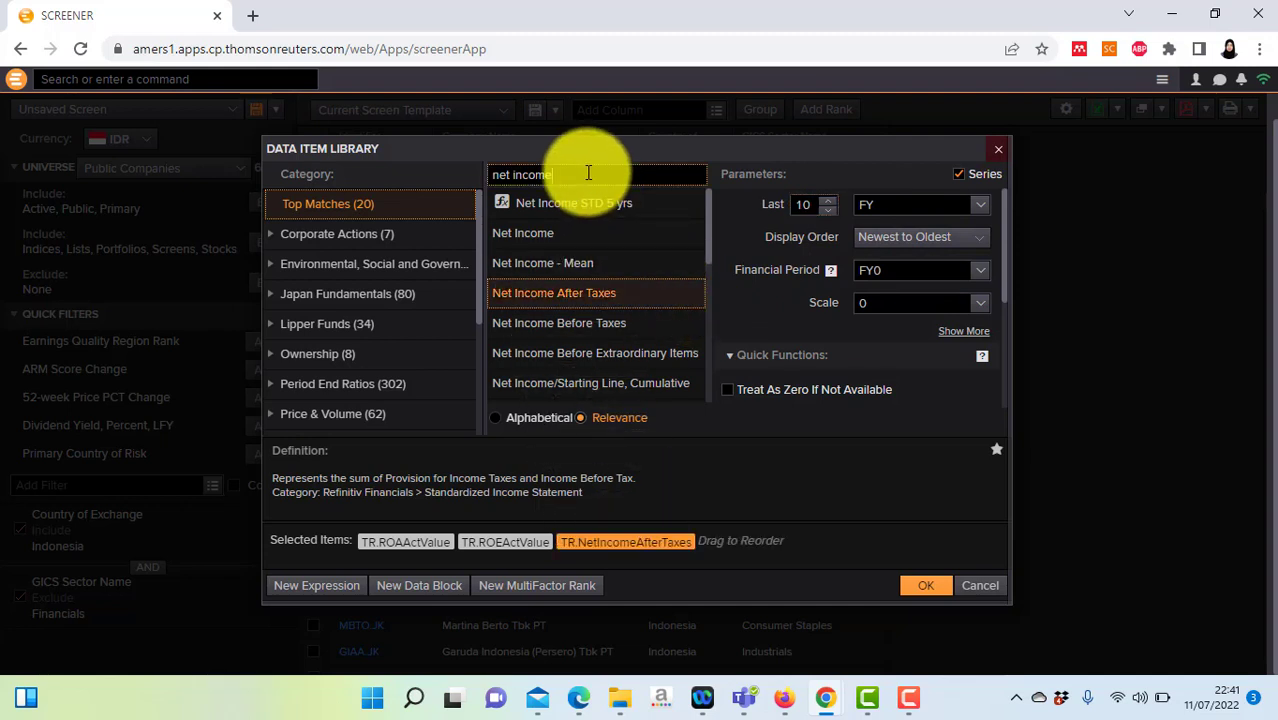
Step: Add Current Liabilities - Actual as a last-10-FY series and apply the selected items to the screener
key("BackSpace")
key("BackSpace")
key("BackSpace")
key("BackSpace")
key("BackSpace")
key("BackSpace")
key("BackSpace")
key("BackSpace")
key("BackSpace")
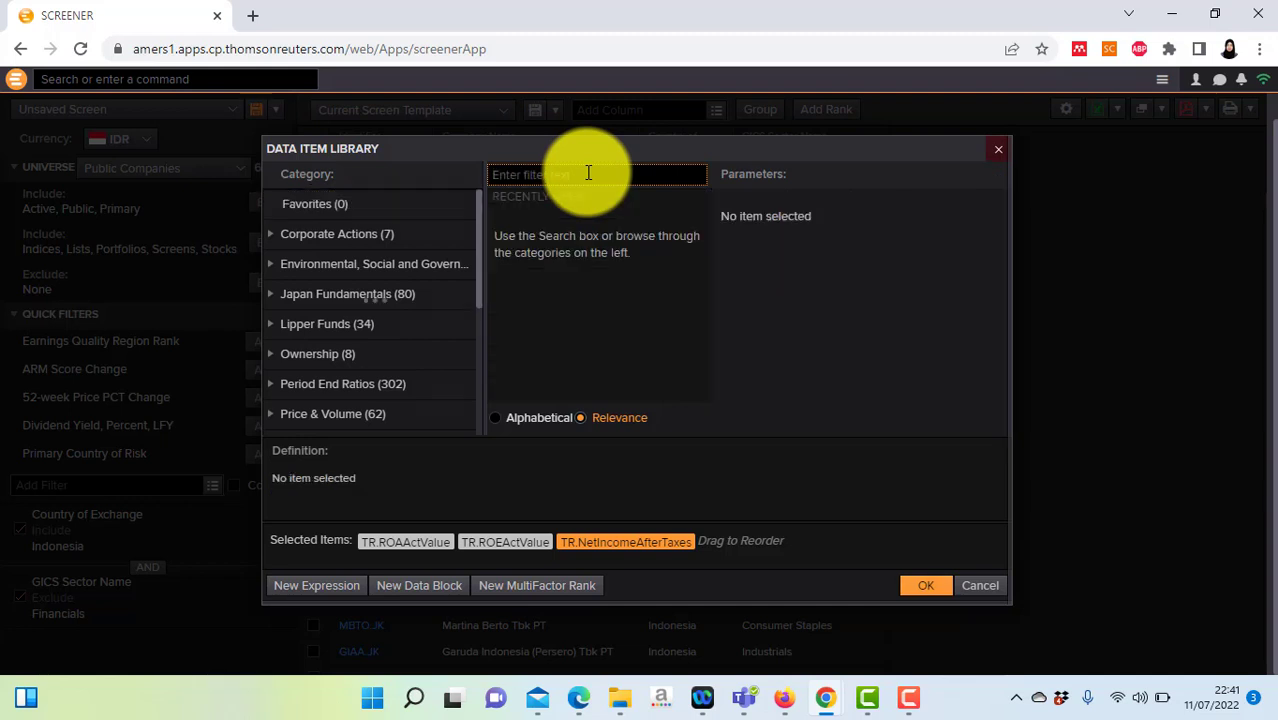
type("curren")
type("t liabilities")
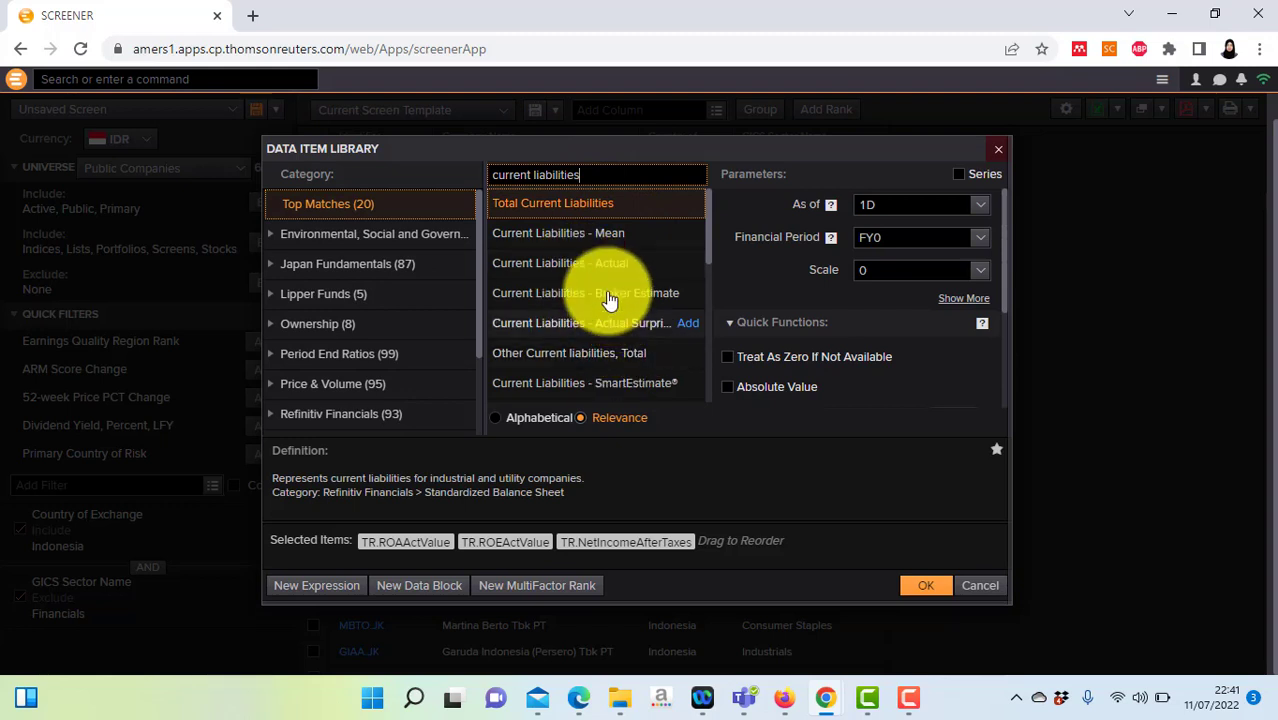
left_click(601, 272)
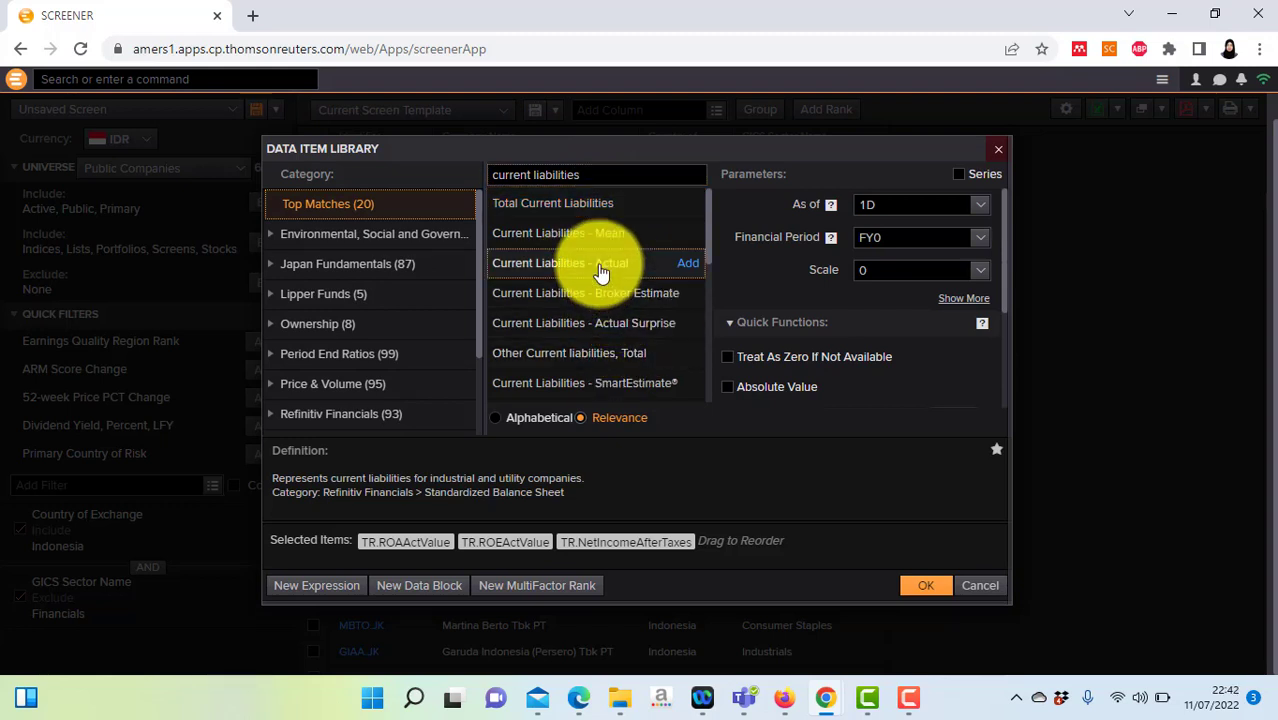
left_click(959, 175)
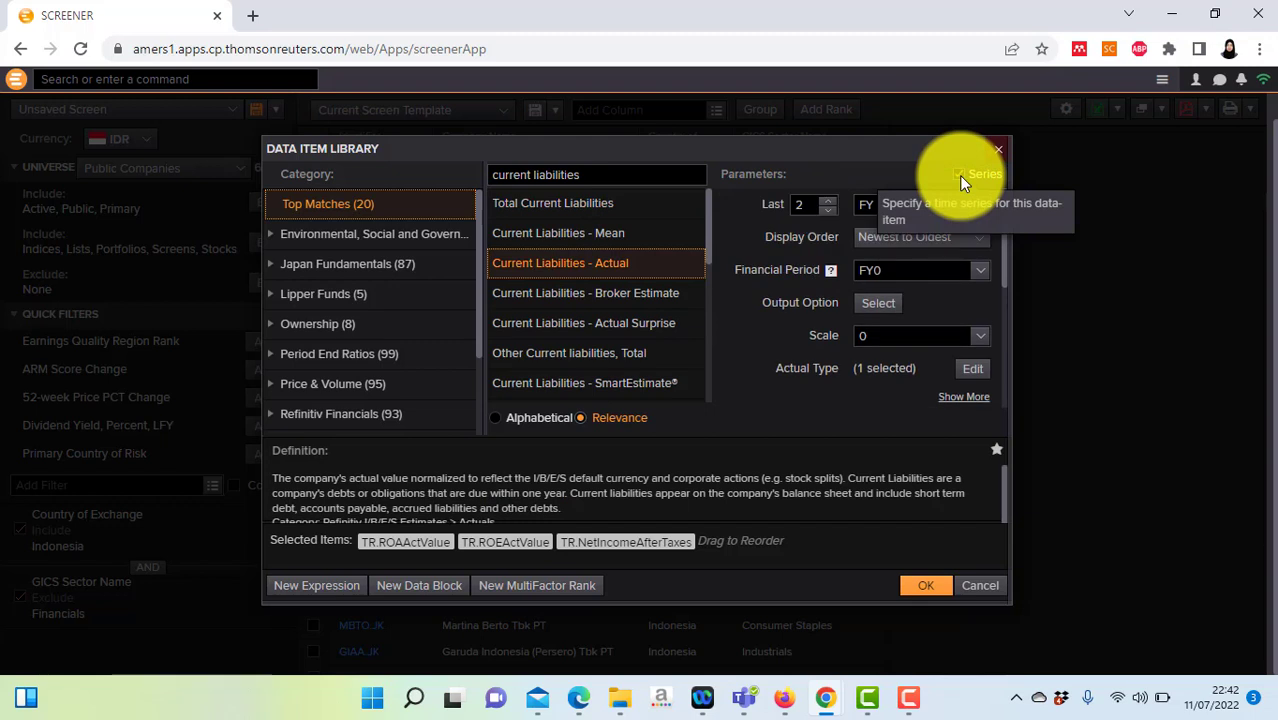
double_click(805, 205)
type("10")
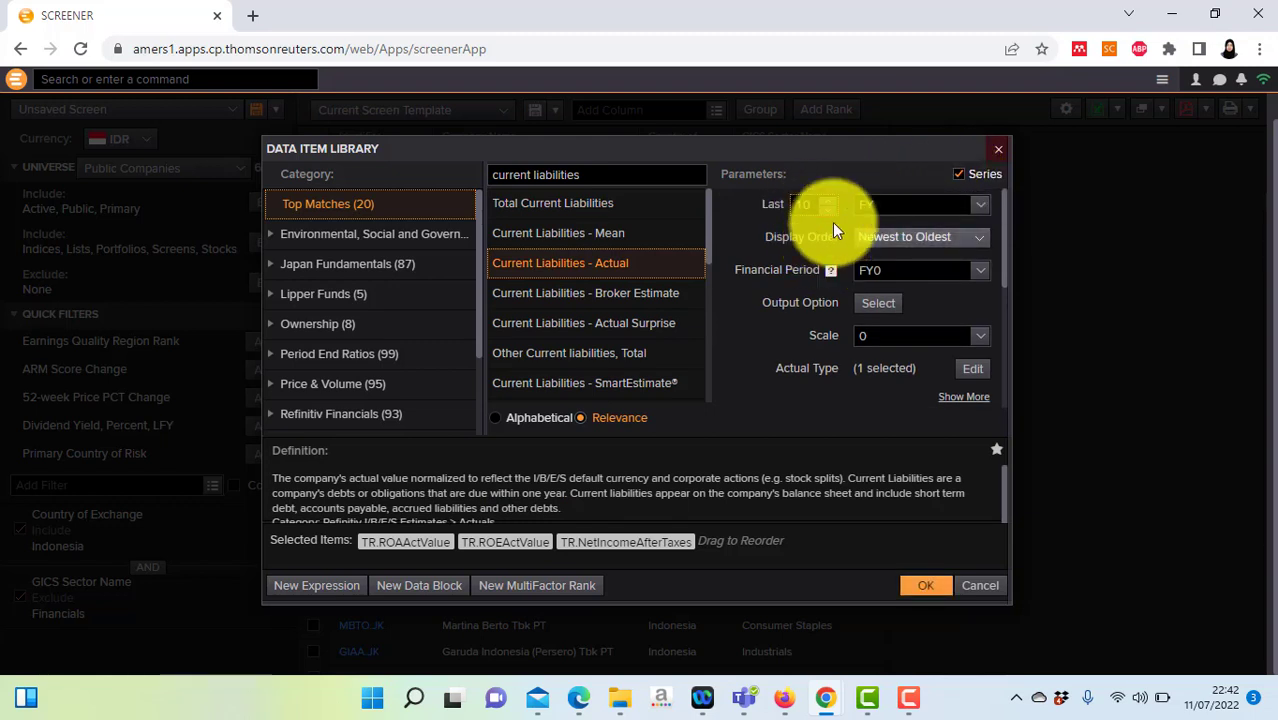
left_click(686, 268)
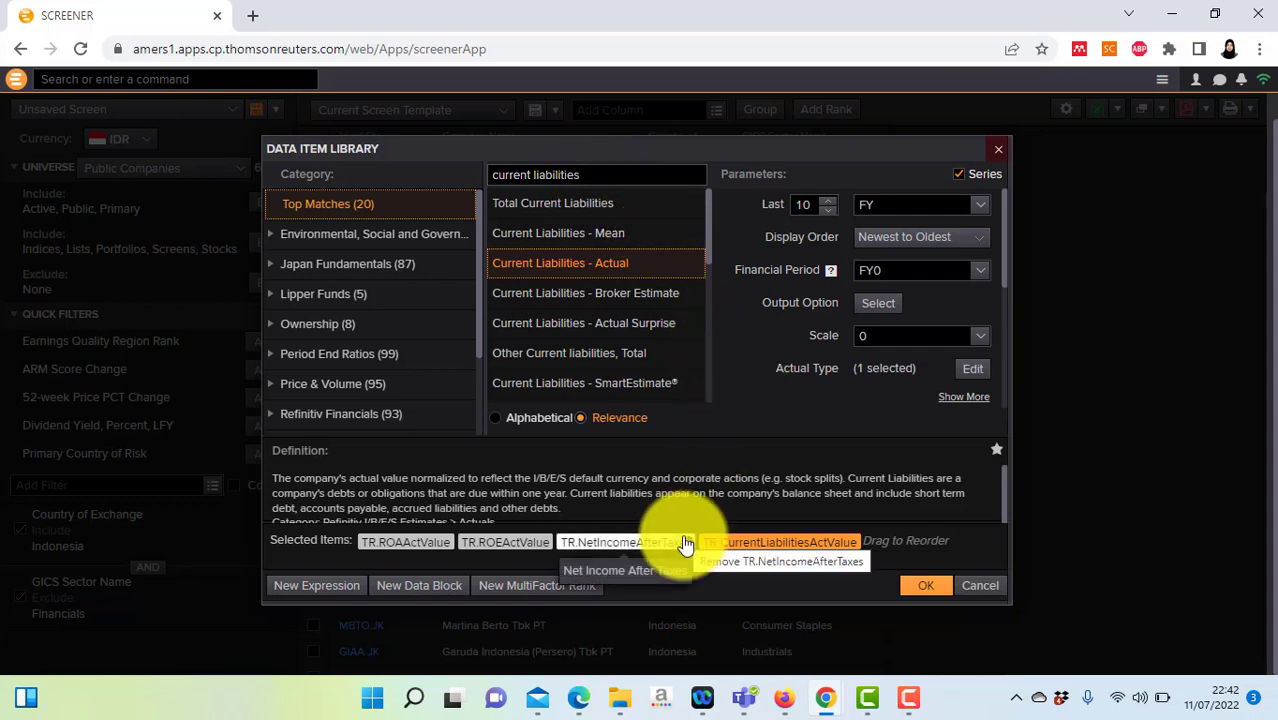
left_click(921, 587)
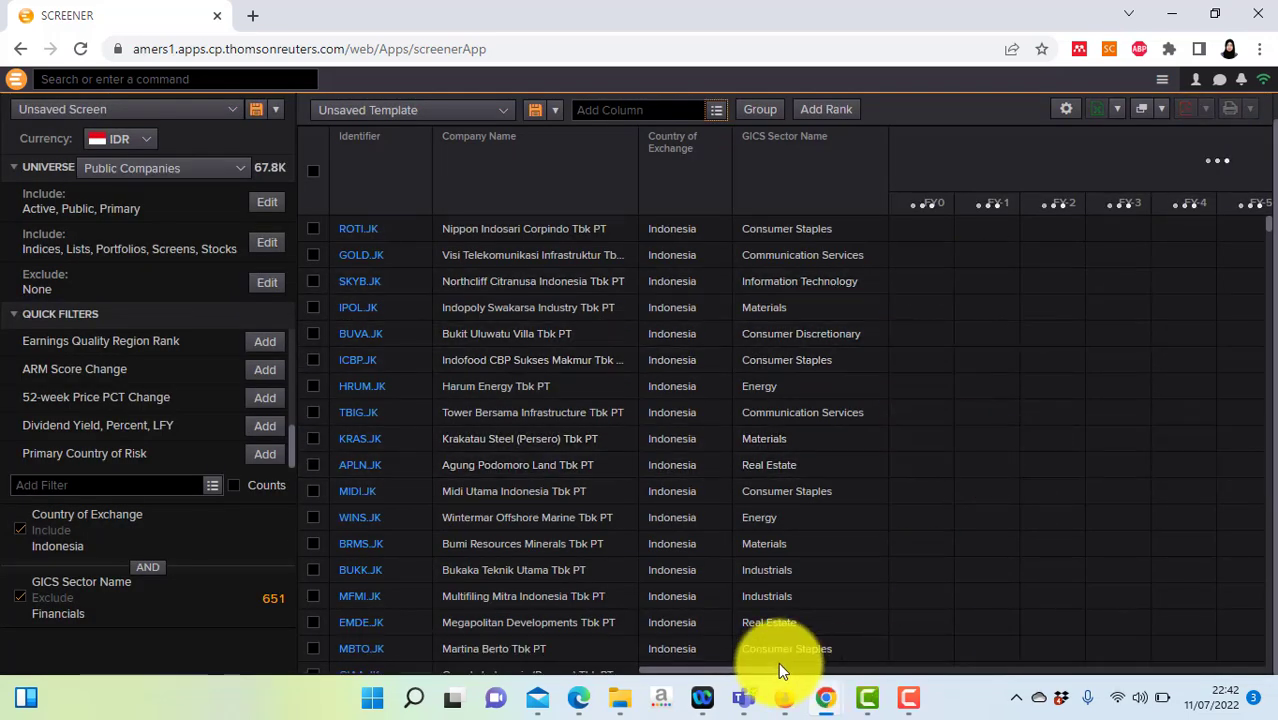
Step: Scroll the results grid sideways to inspect the new FY columns while they load, then scroll back
left_click_drag(748, 670, 793, 655)
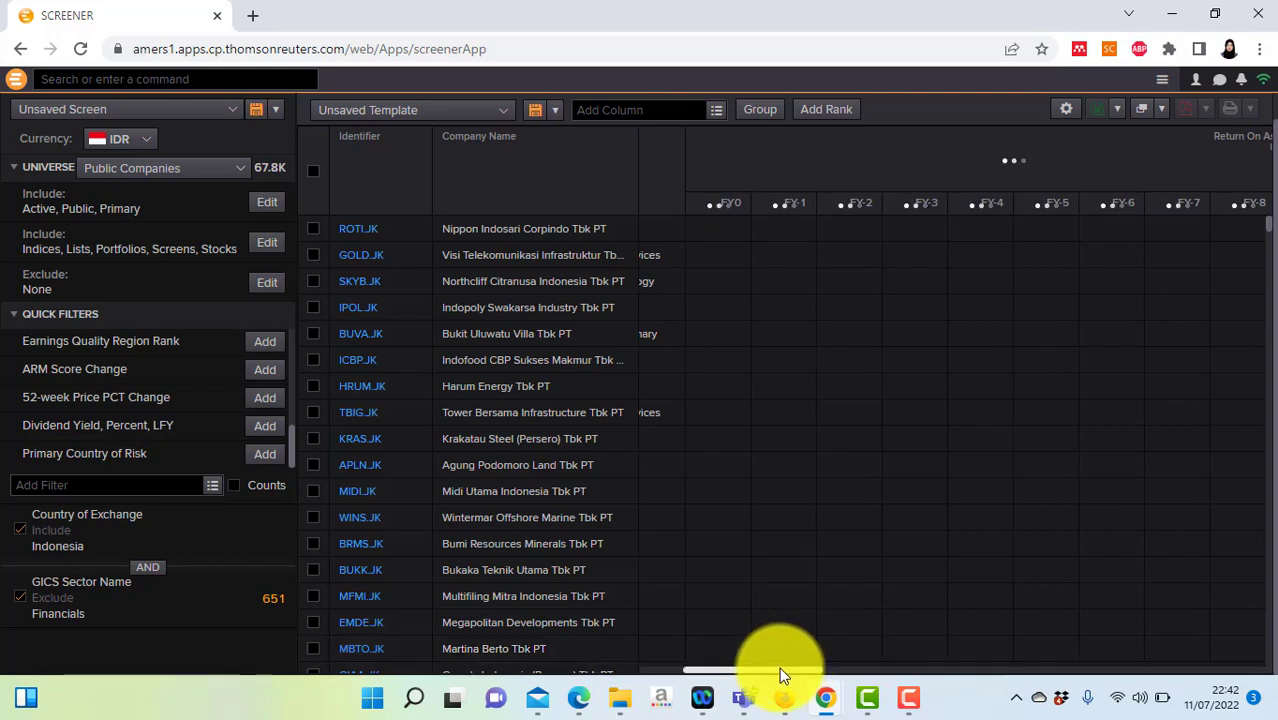
left_click_drag(779, 669, 635, 678)
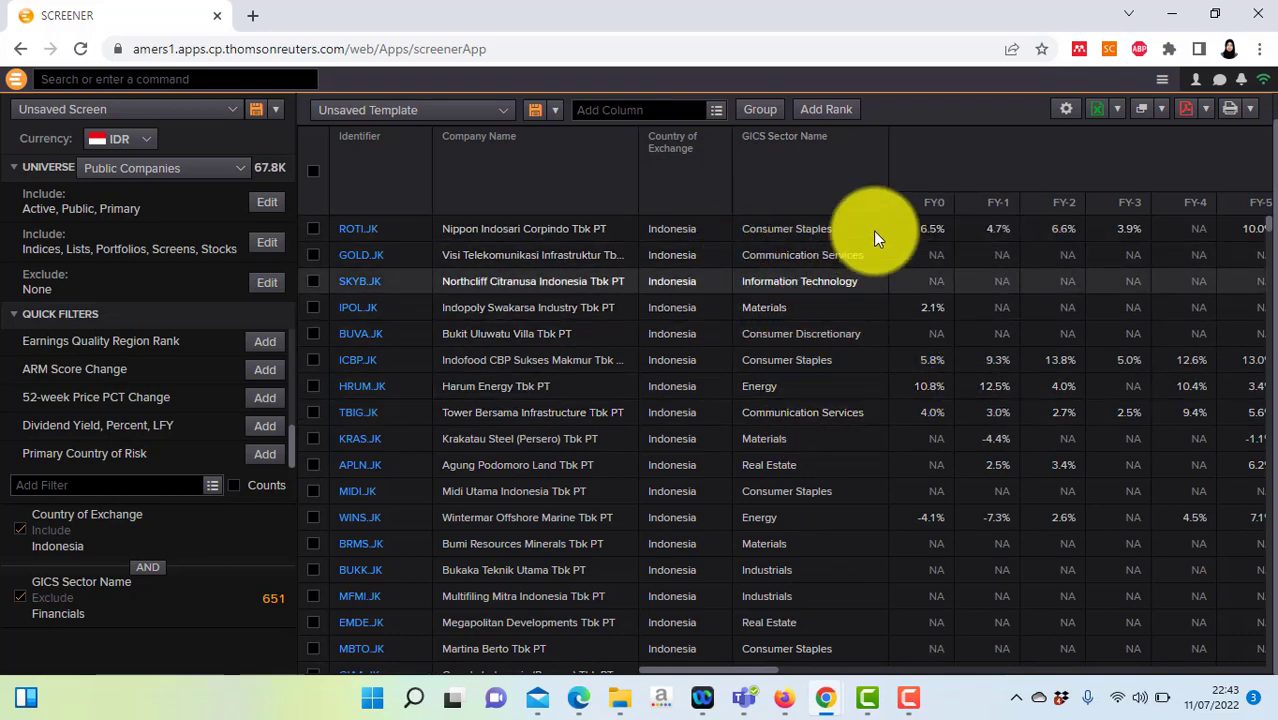
Step: Export the full screener grid to Excel as values and open the downloaded GridExport .xlsx file
left_click(1099, 118)
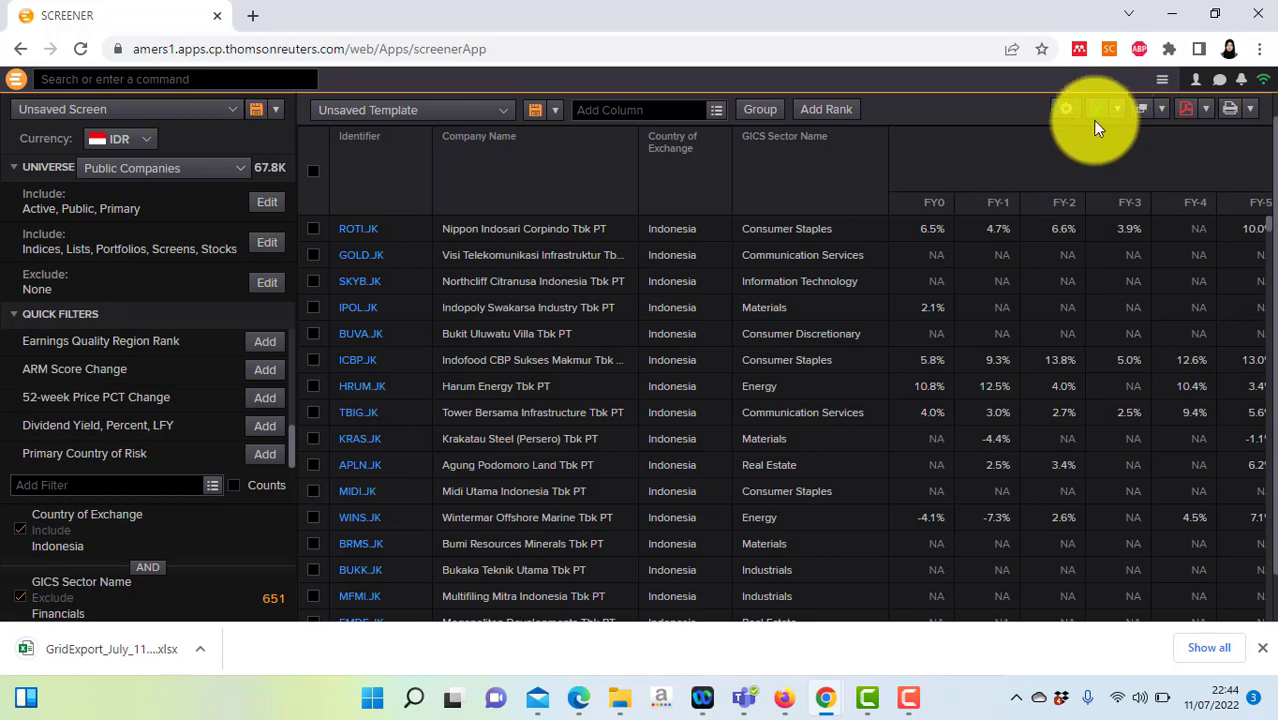
left_click(1116, 112)
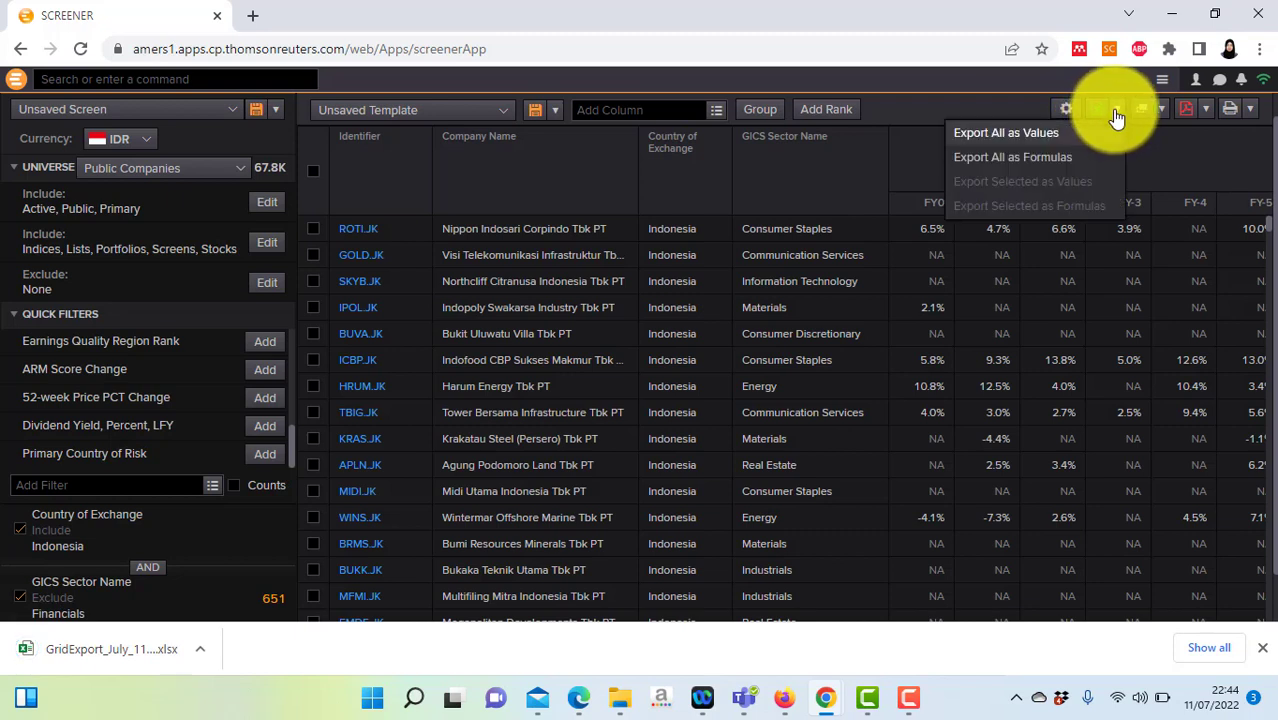
left_click(1003, 111)
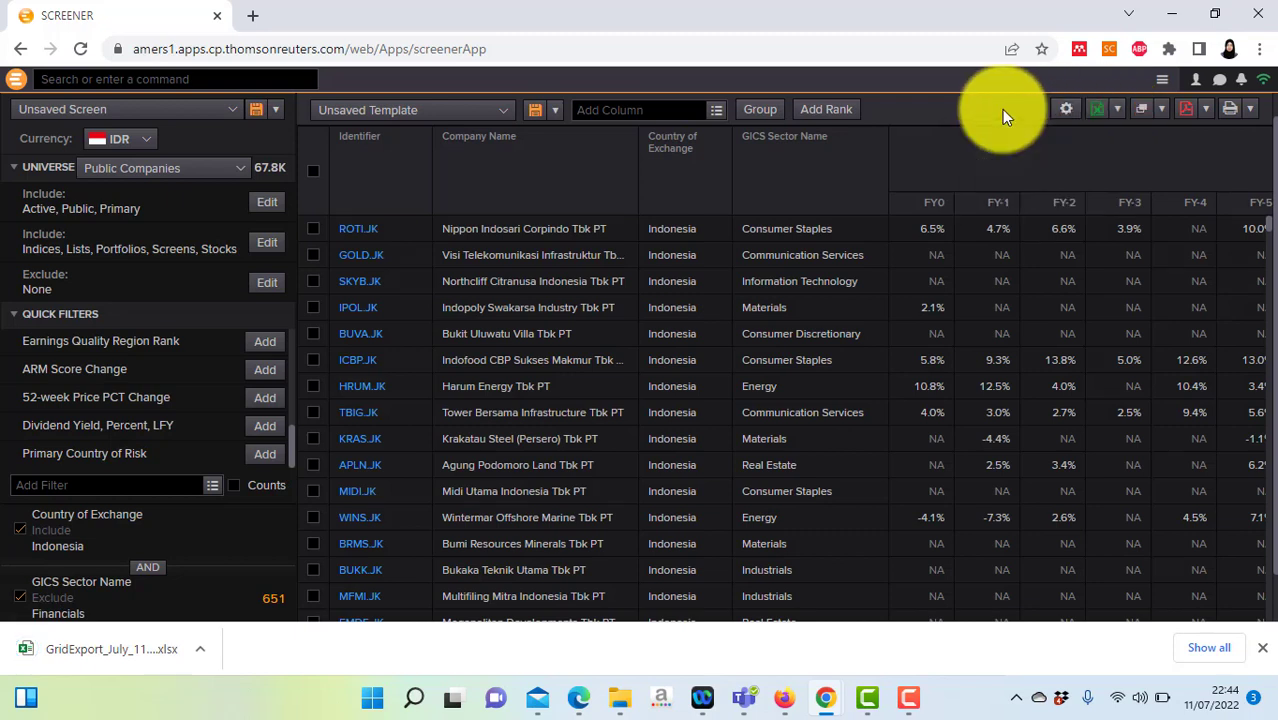
left_click(90, 648)
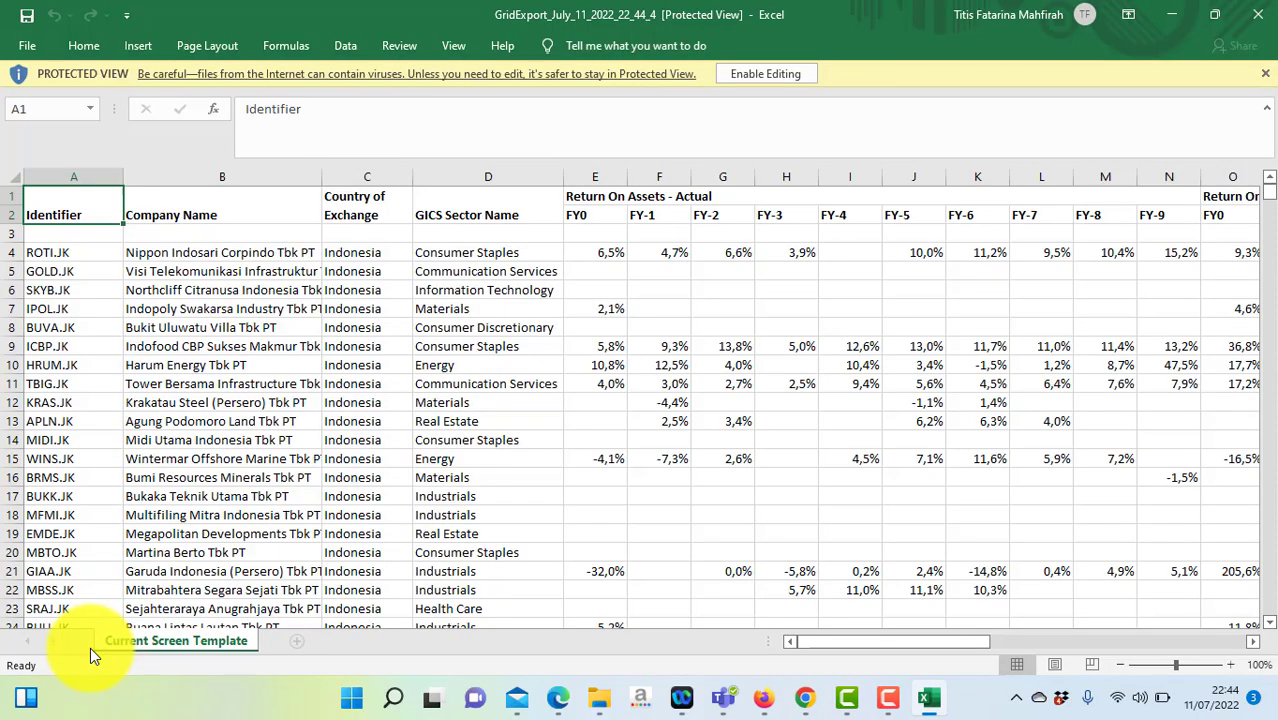
Step: Enable editing in GridExport and browse the ROA, Net Income and Current Liabilities FY columns
left_click(758, 74)
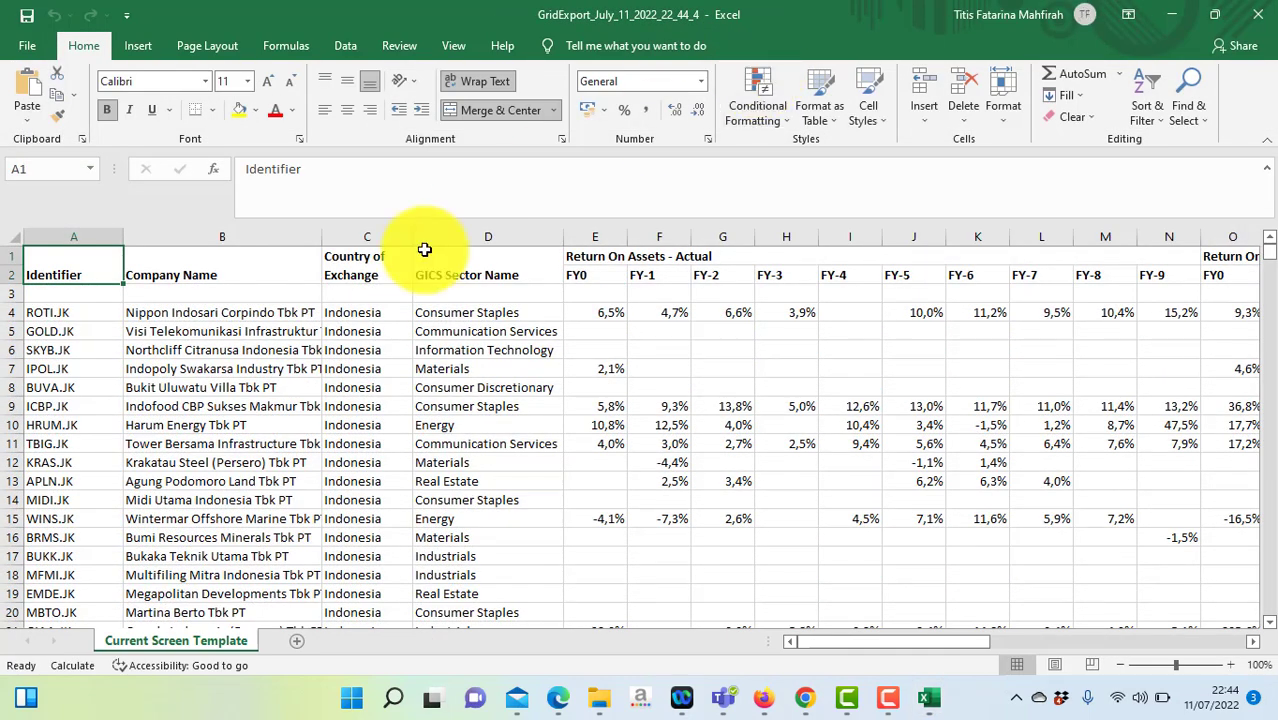
left_click(270, 345)
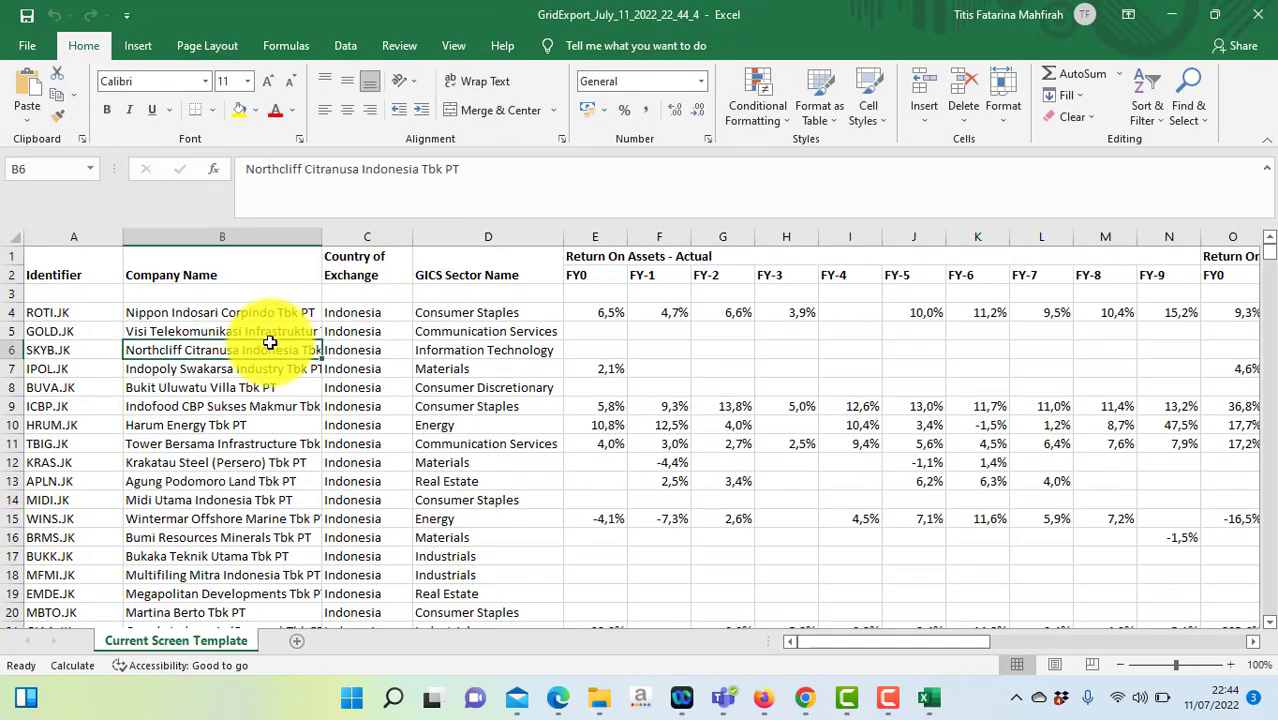
key("Right")
key("Right")
key("Right")
key("Right")
key("Right")
key("Right")
key("Right")
key("Right")
key("Right")
key("Right")
key("Right")
key("Right")
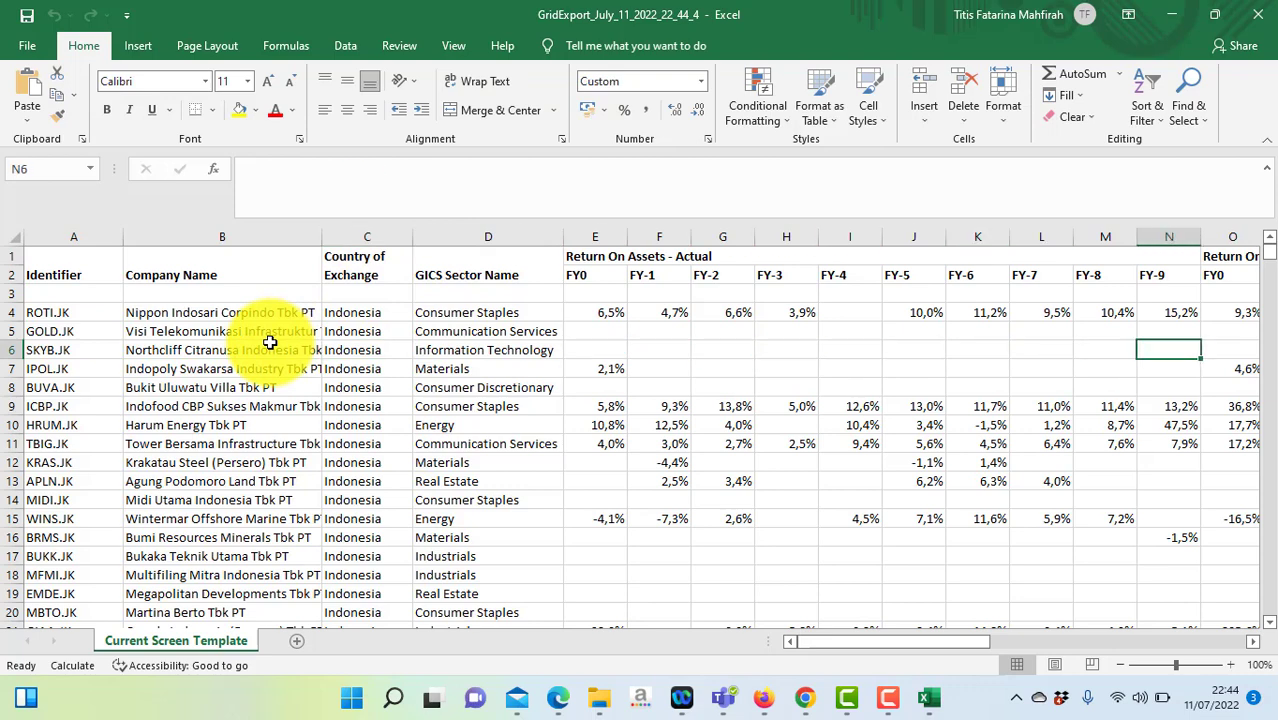
key("Right")
key("Right")
key("Right")
key("Right")
key("Right")
key("Right")
key("Right")
key("Right")
key("Right")
key("Right")
key("Right")
key("Right")
key("Right")
key("Right")
key("Right")
key("Right")
key("Right")
key("Right")
key("Right")
key("Right")
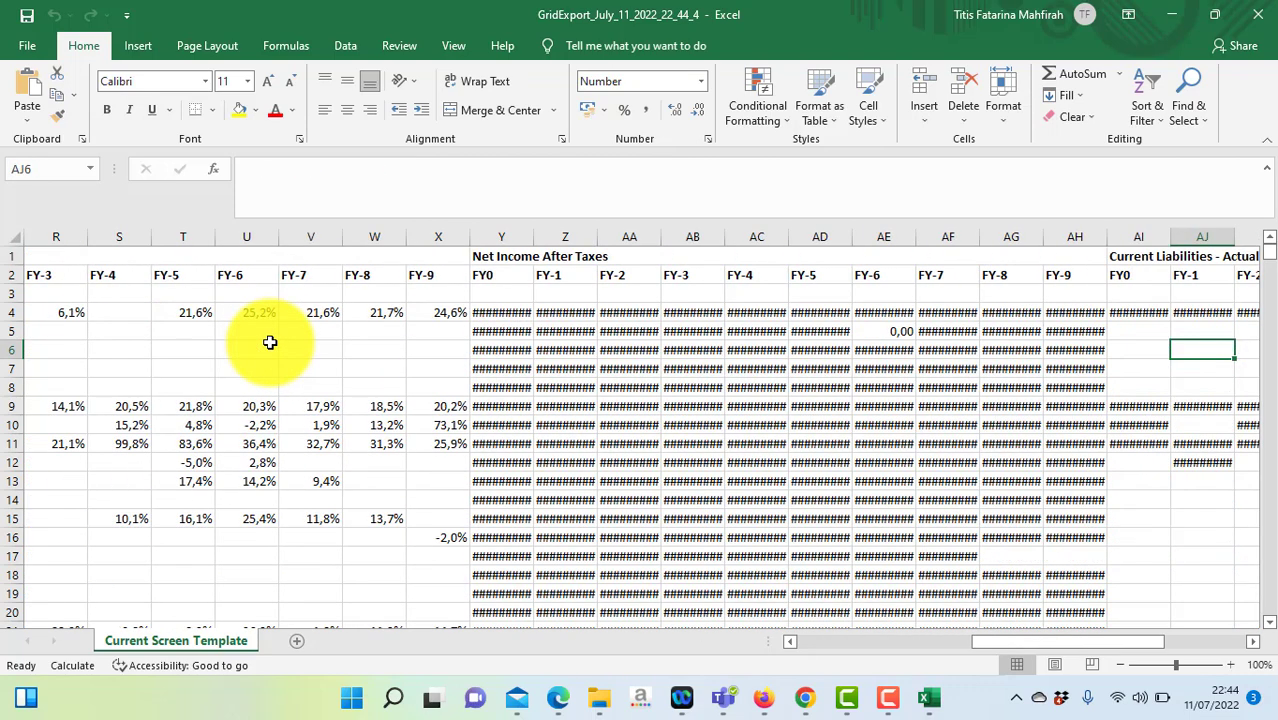
key("Right")
key("Right")
key("Right")
key("Right")
key("Right")
key("Right")
key("Right")
key("Right")
key("Right")
key("Right")
key("Right")
key("Right")
key("Left")
key("Left")
key("Left")
key("Left")
key("Left")
key("Left")
key("Left")
key("Left")
key("Left")
key("Left")
key("Left")
key("Left")
key("Left")
key("Left")
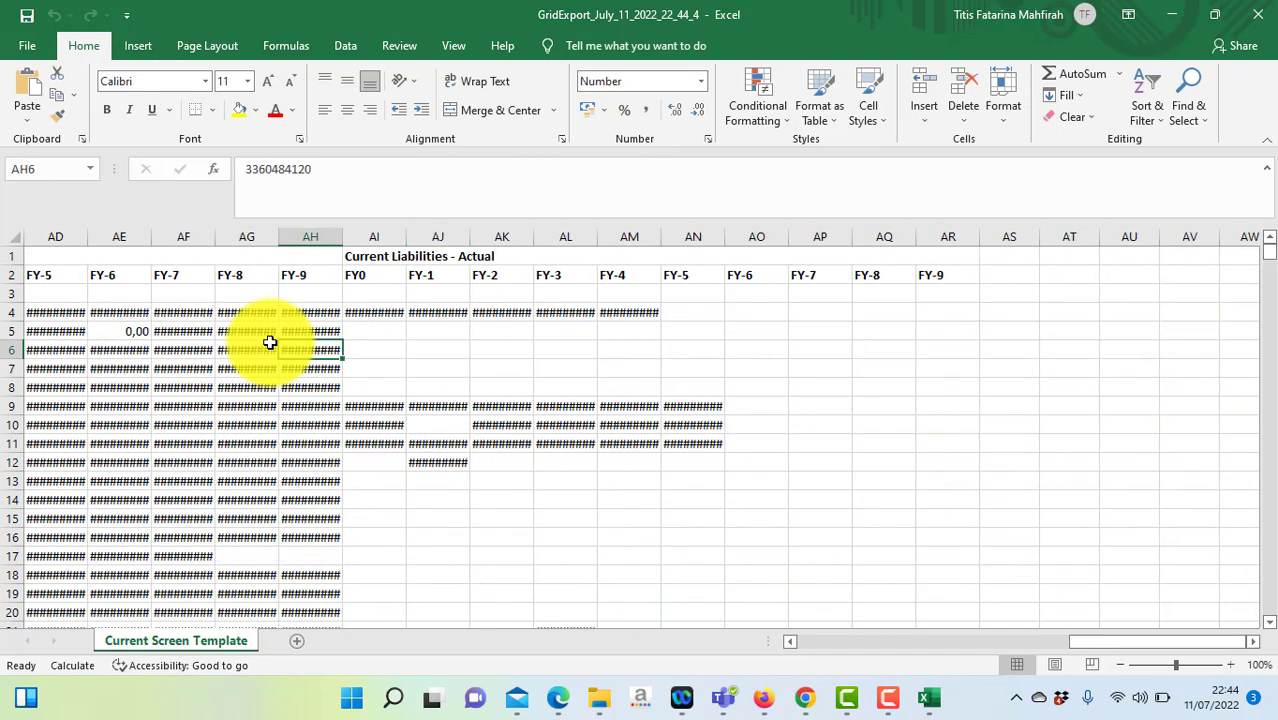
key("Left")
key("Left")
key("Left")
key("Left")
key("Left")
key("Left")
key("Left")
key("Left")
key("Left")
key("Left")
key("Left")
key("Left")
key("Left")
key("Left")
key("Left")
key("Left")
key("Left")
key("Left")
key("Left")
key("Left")
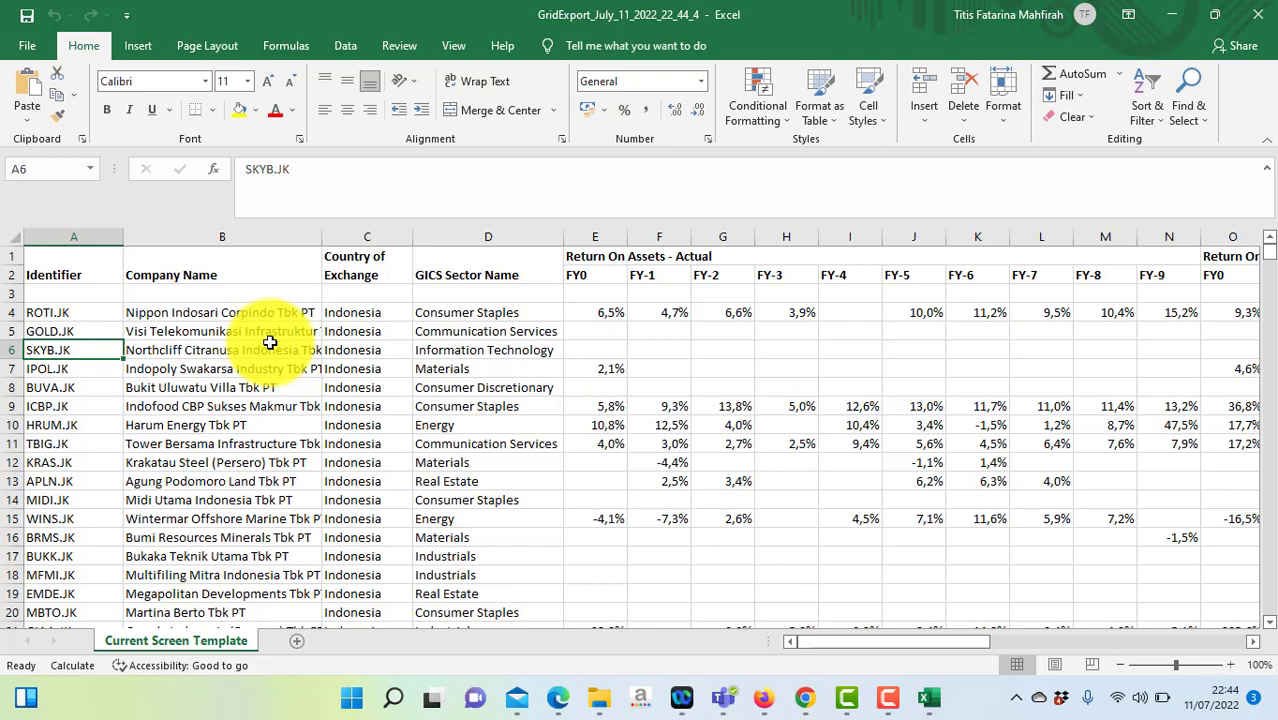
left_click(592, 272)
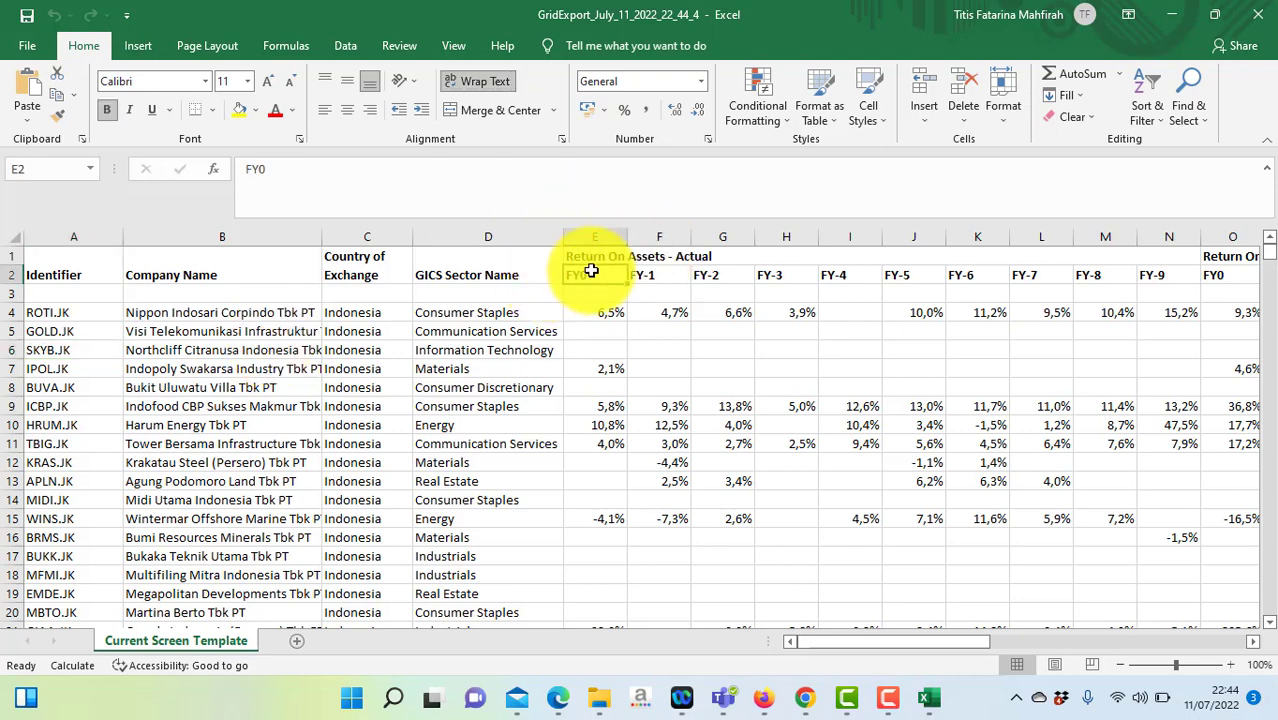
left_click(755, 270)
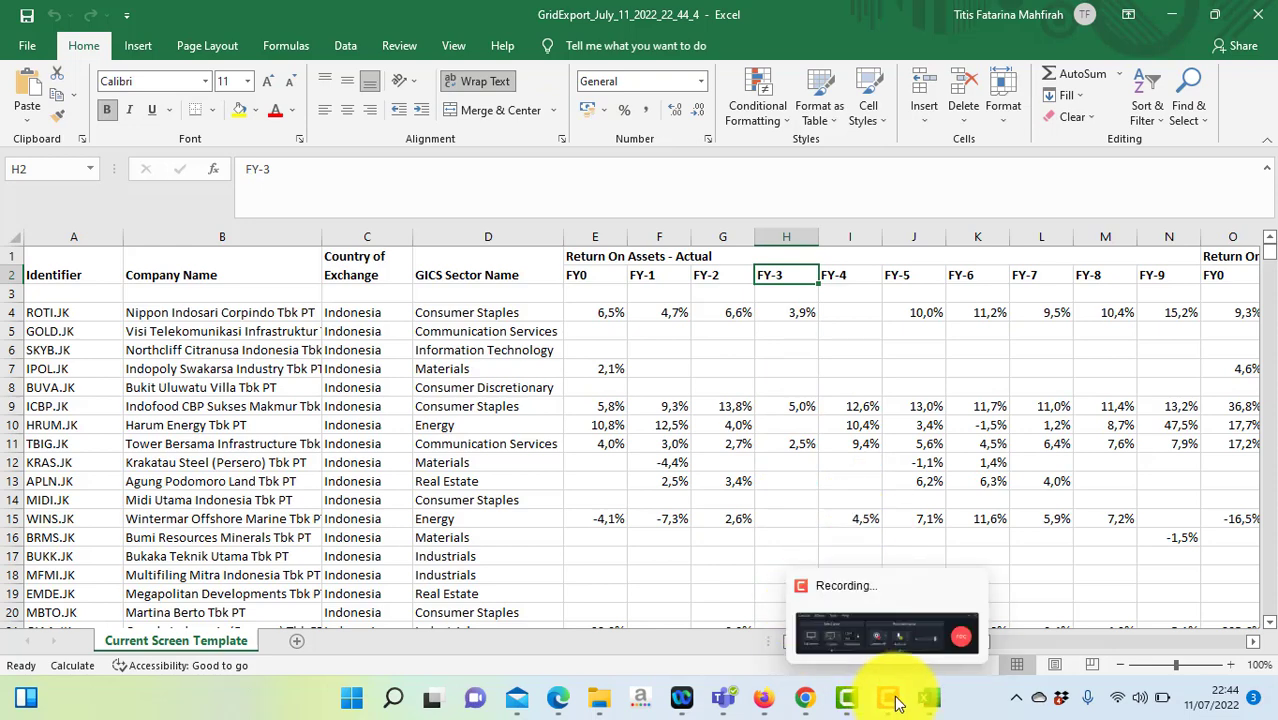
Step: Switch from Excel back to the SCREENER browser window
left_click(806, 697)
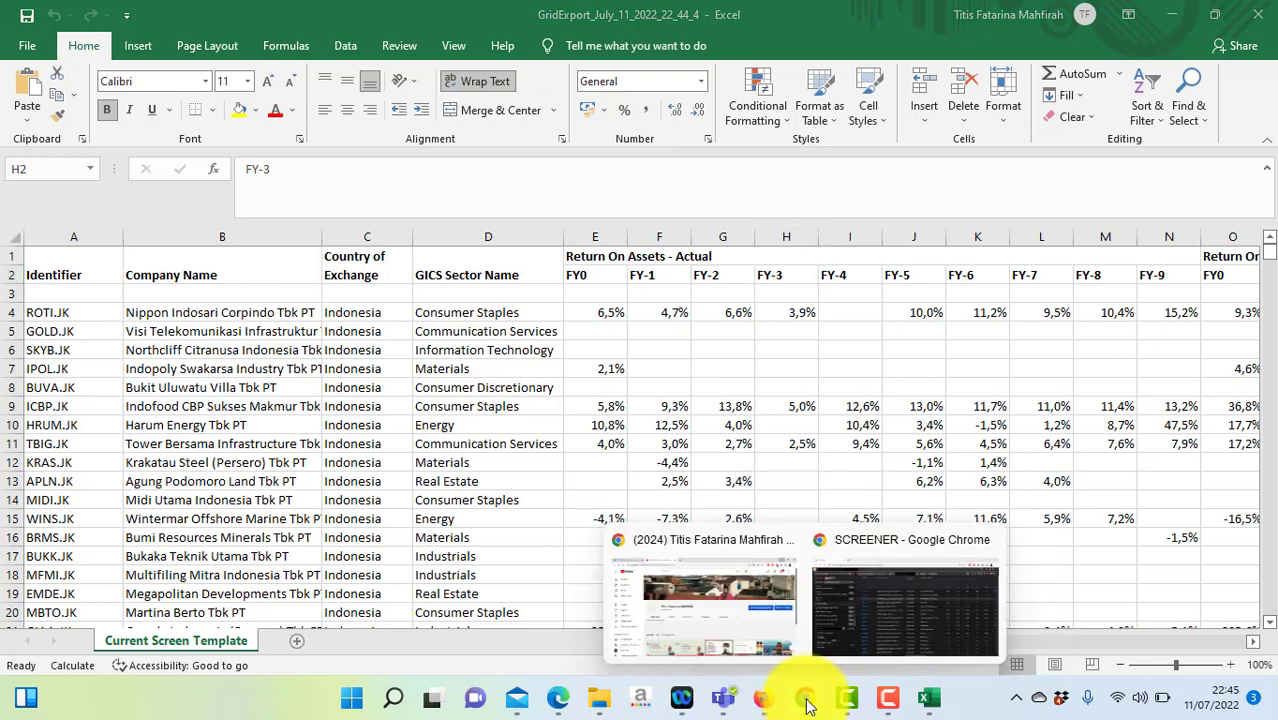
left_click(881, 608)
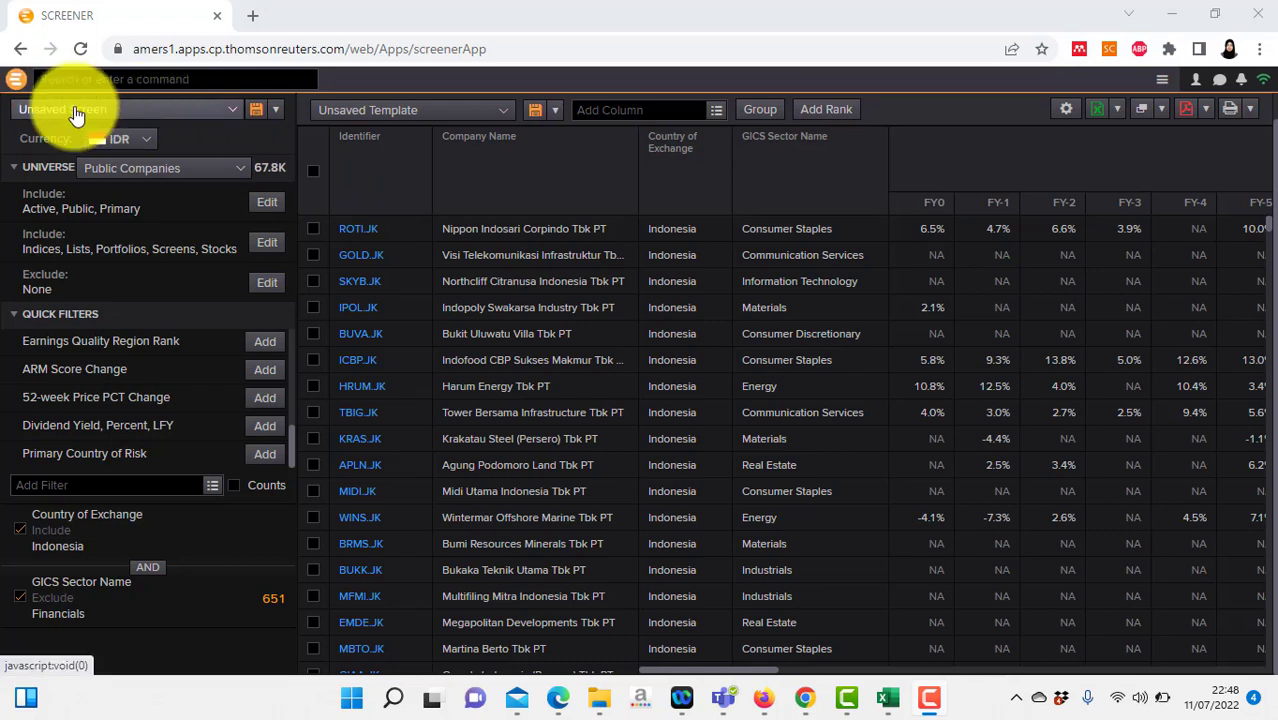
Step: Sign out of Eikon using Close in the launcher menu
left_click(18, 82)
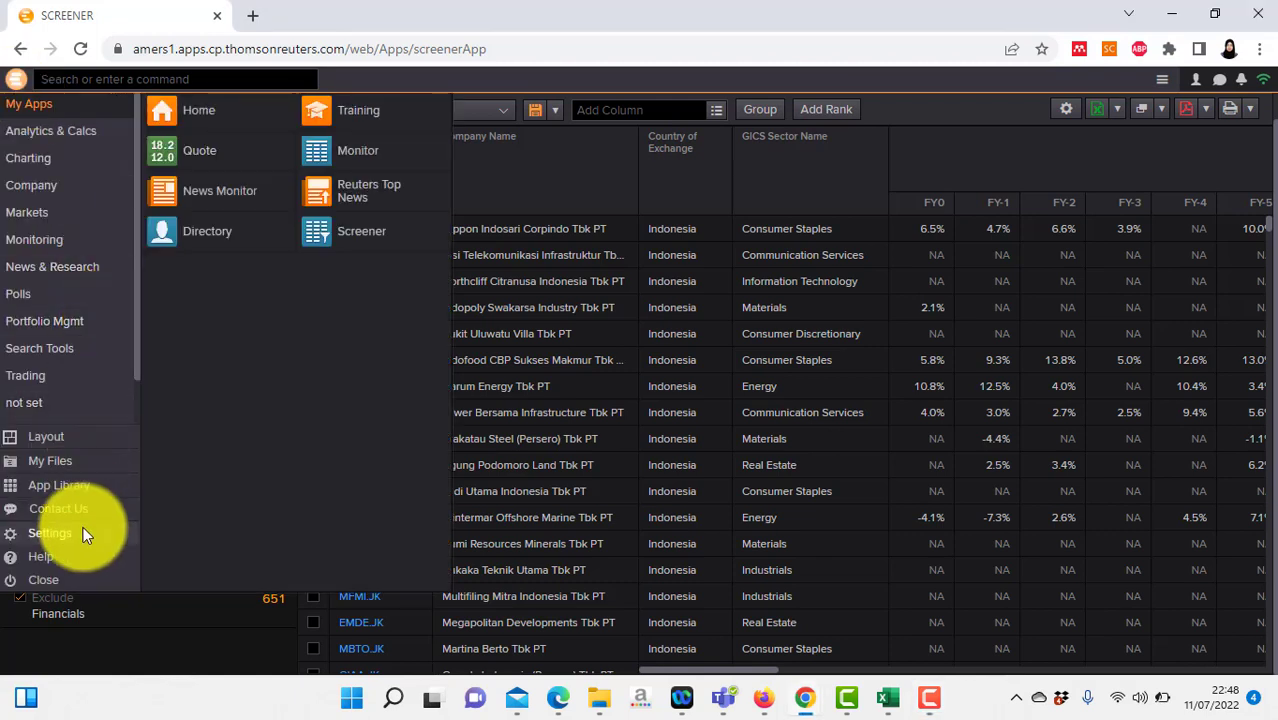
left_click(48, 578)
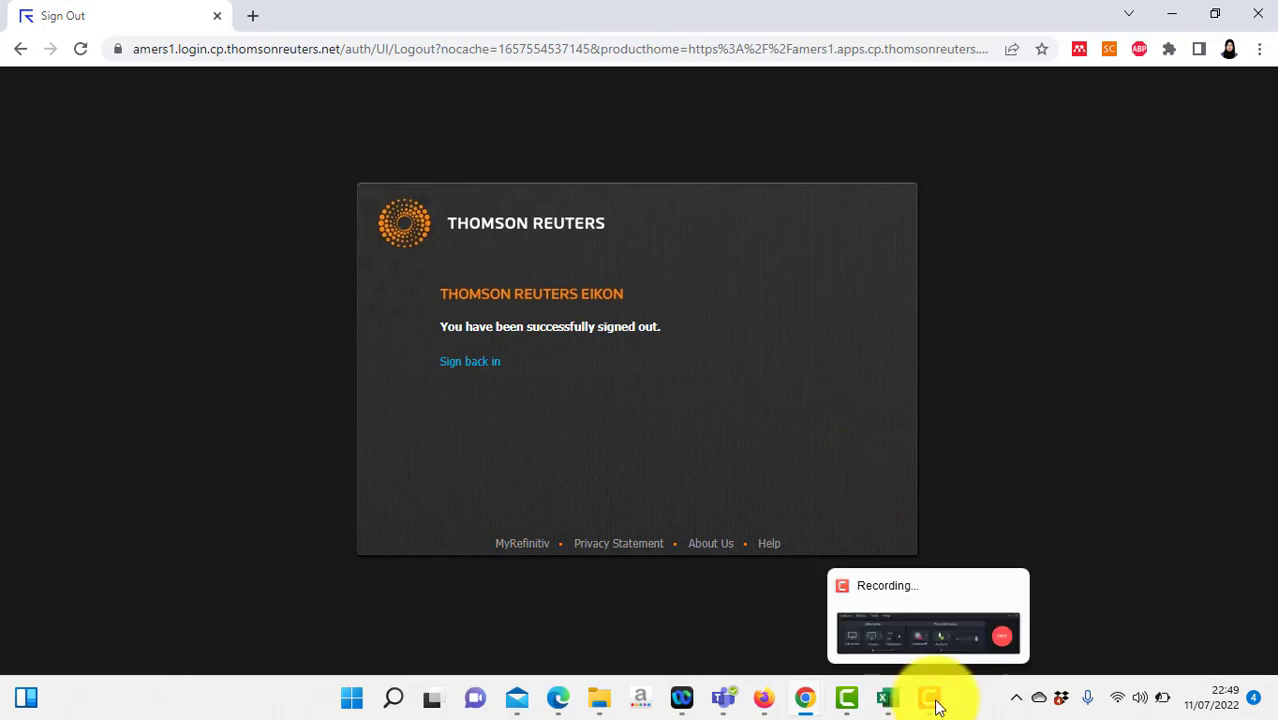
left_click(938, 700)
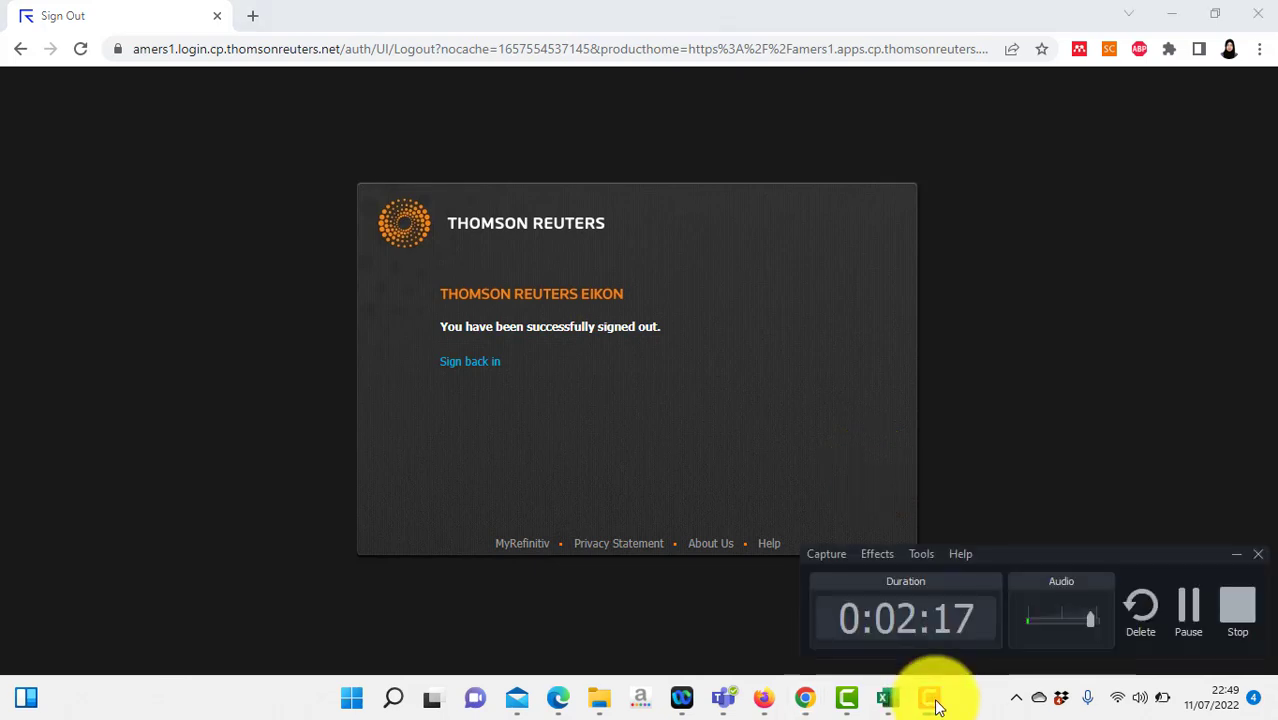
left_click(1233, 598)
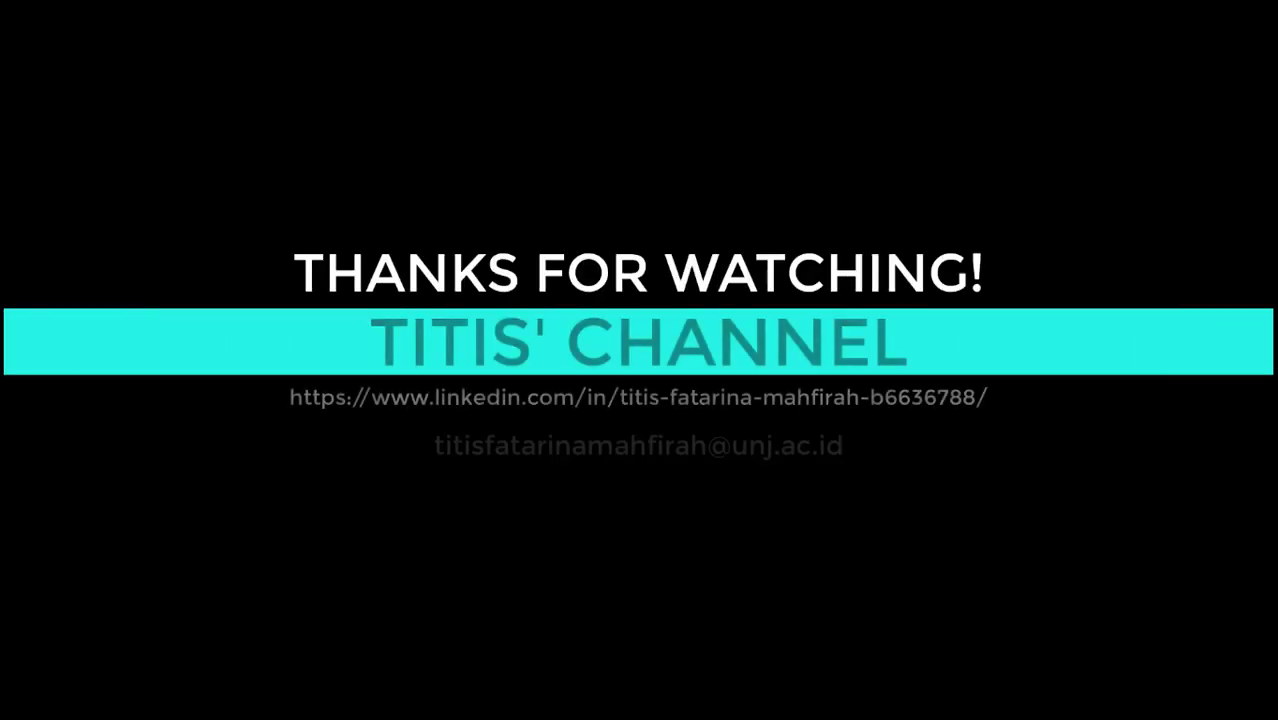